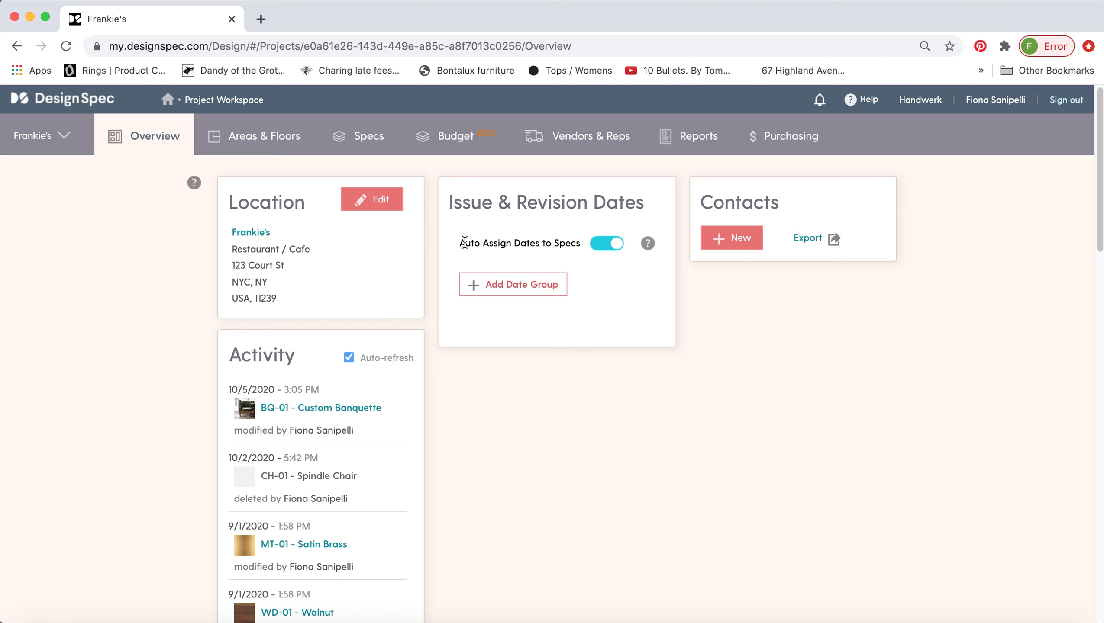
Turn off automatic date assignment to specs and add a project revision date of 10/4/2020 for all spec types
left_click(598, 245)
left_click(528, 394)
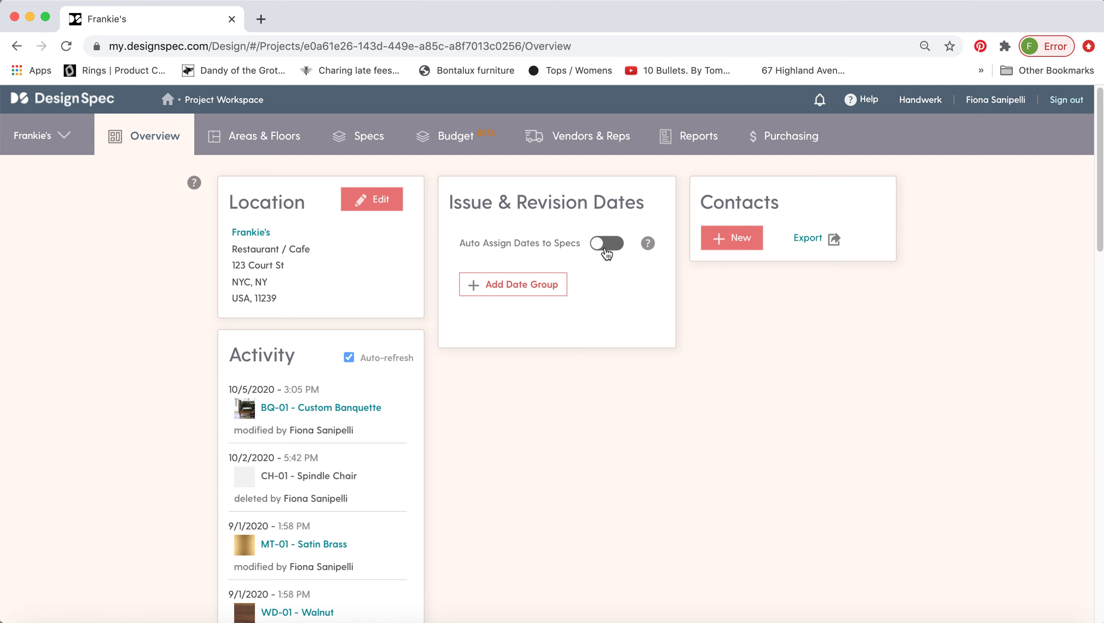
left_click(520, 286)
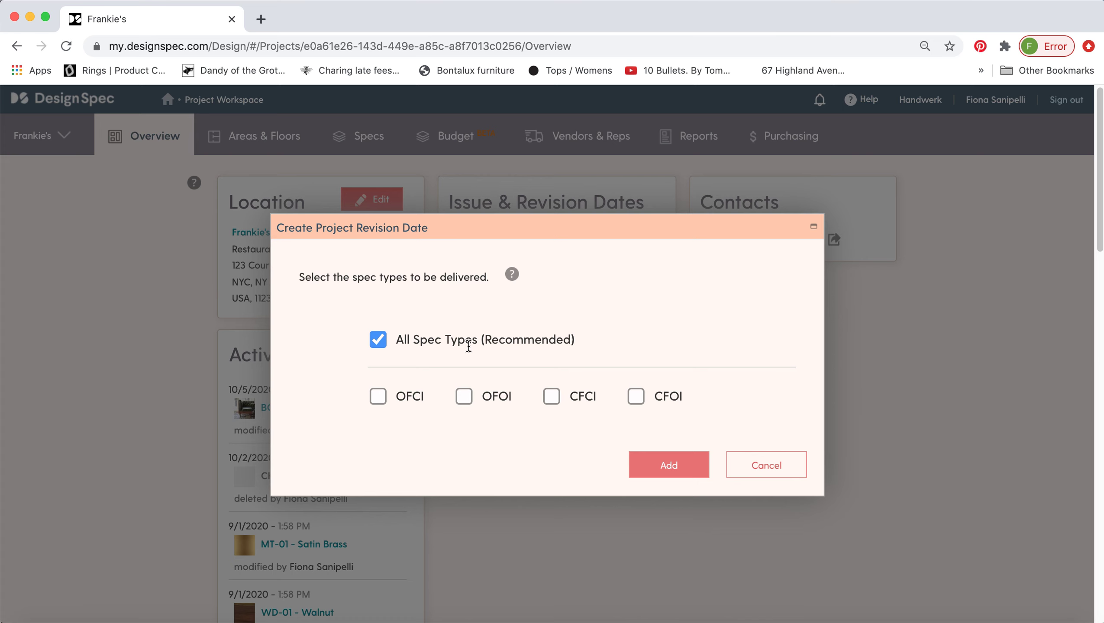
left_click(667, 466)
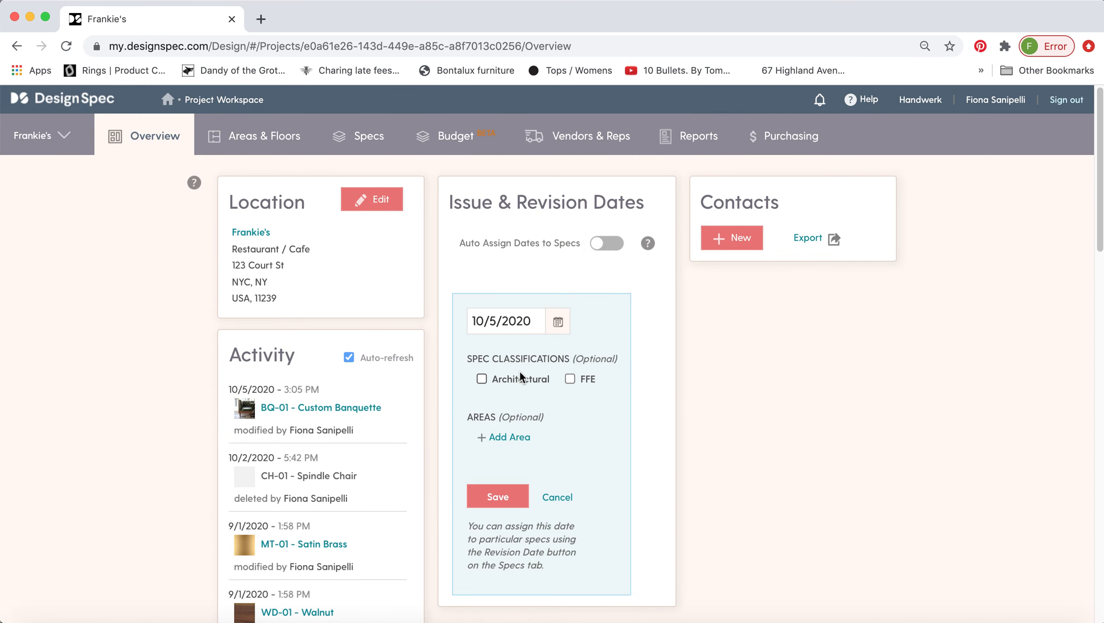
left_click(558, 321)
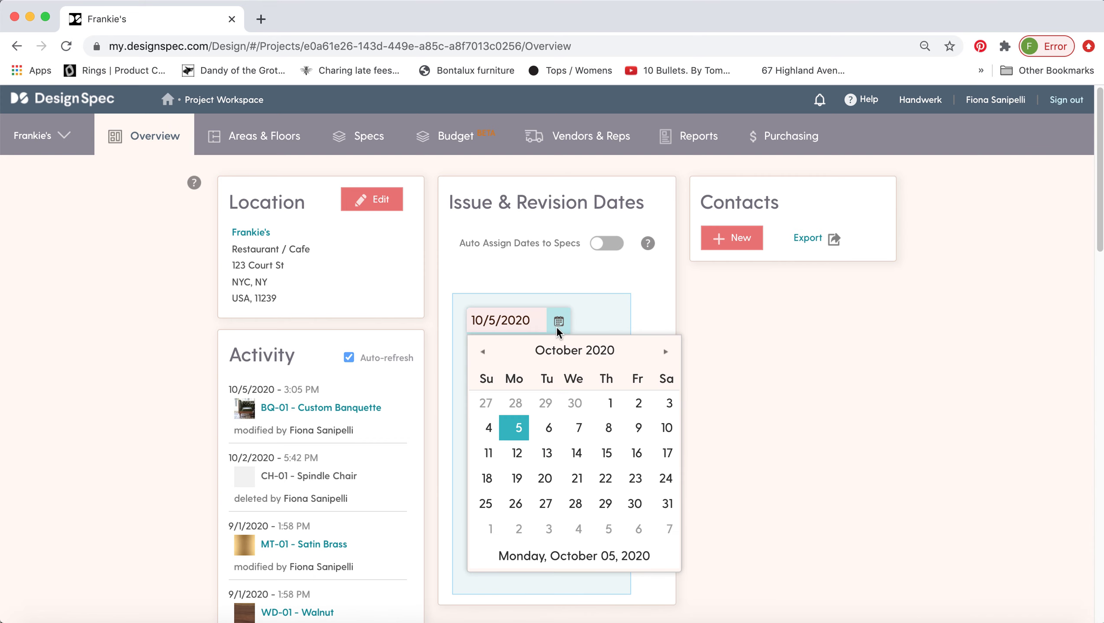
left_click(489, 428)
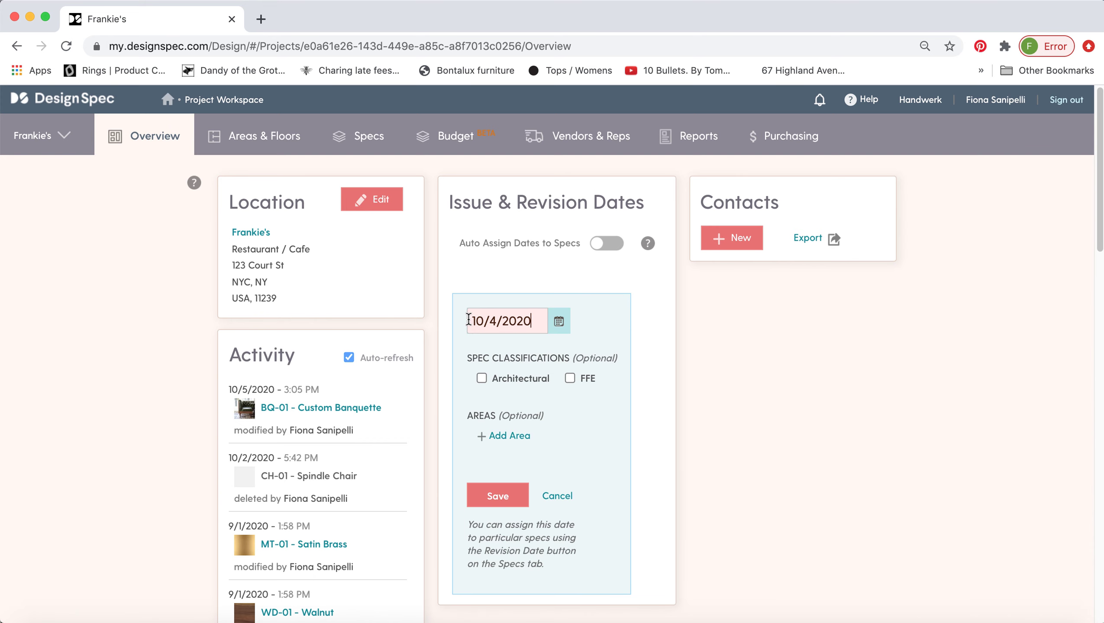
scroll(448, 353, "down", 1)
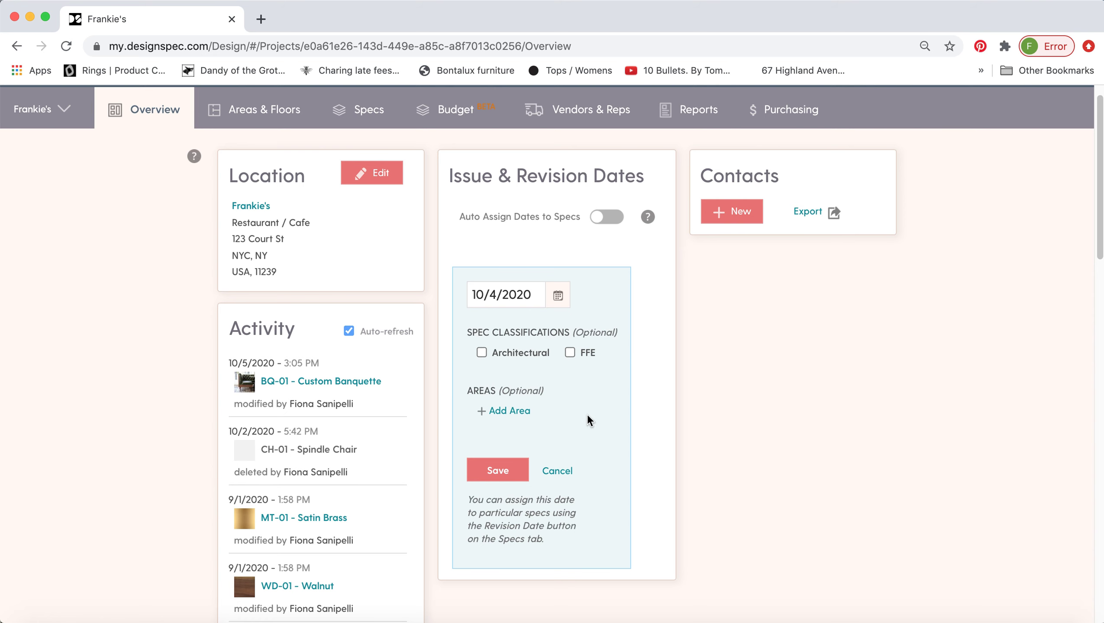
left_click(498, 471)
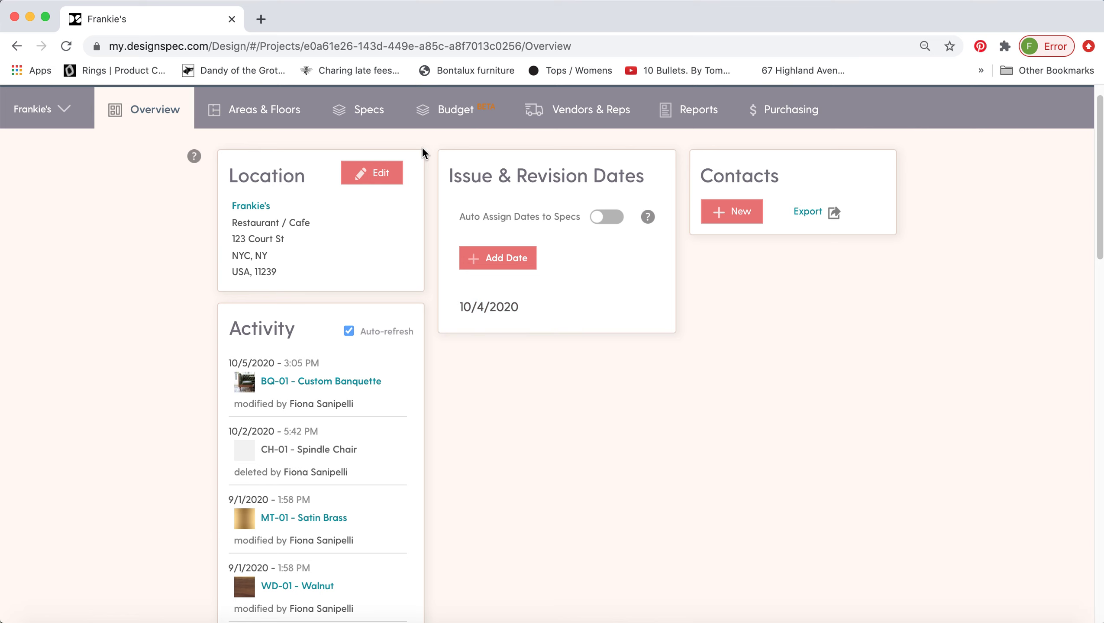
Assign the 10/4/2020 issue date to the BQ-01 Custom Banquette spec and save the spec
left_click(369, 110)
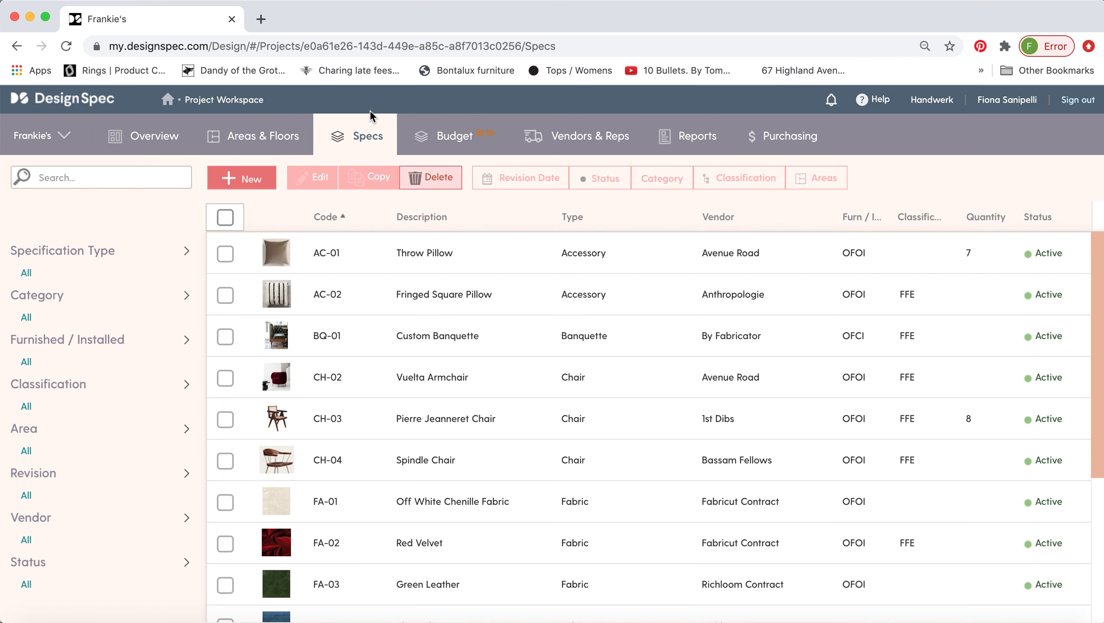
left_click(419, 336)
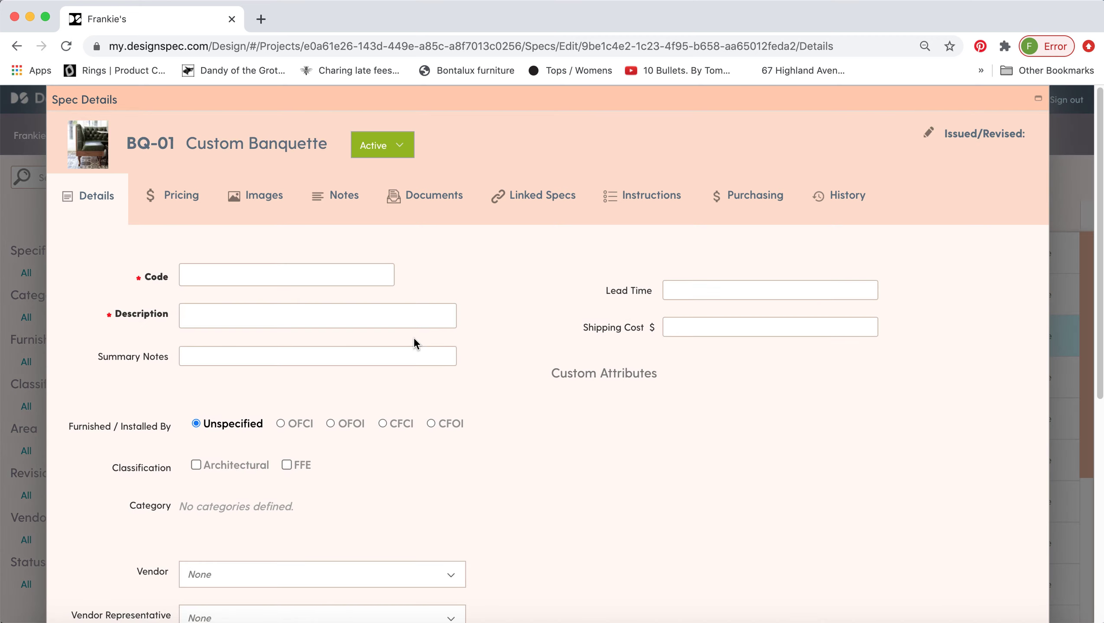
left_click(1027, 141)
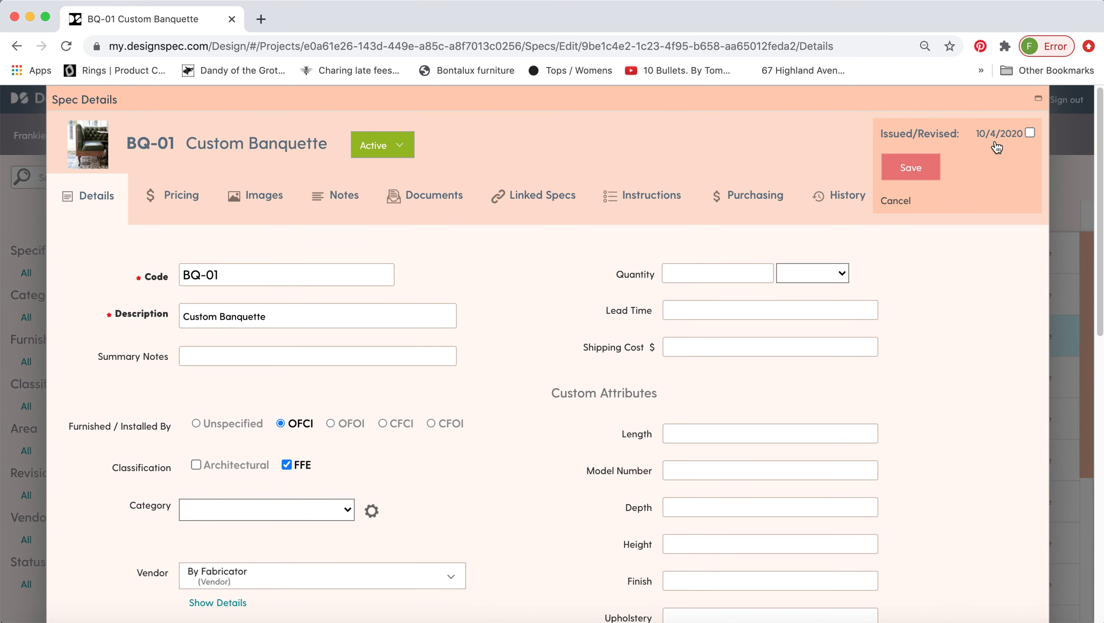
left_click(1030, 133)
left_click(910, 169)
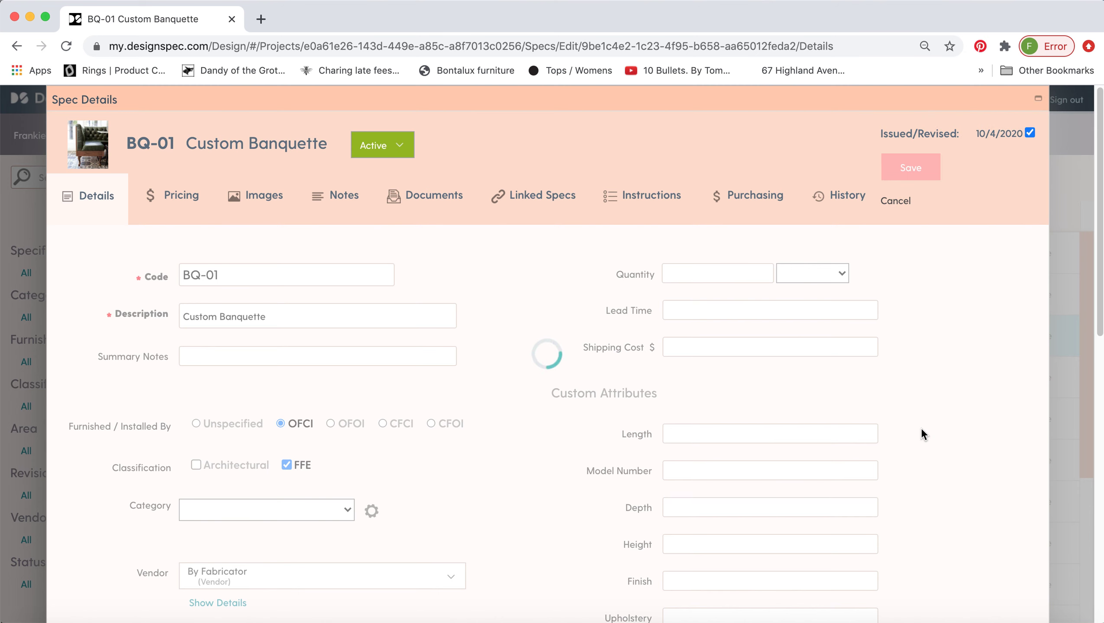
scroll(903, 450, "down", 10)
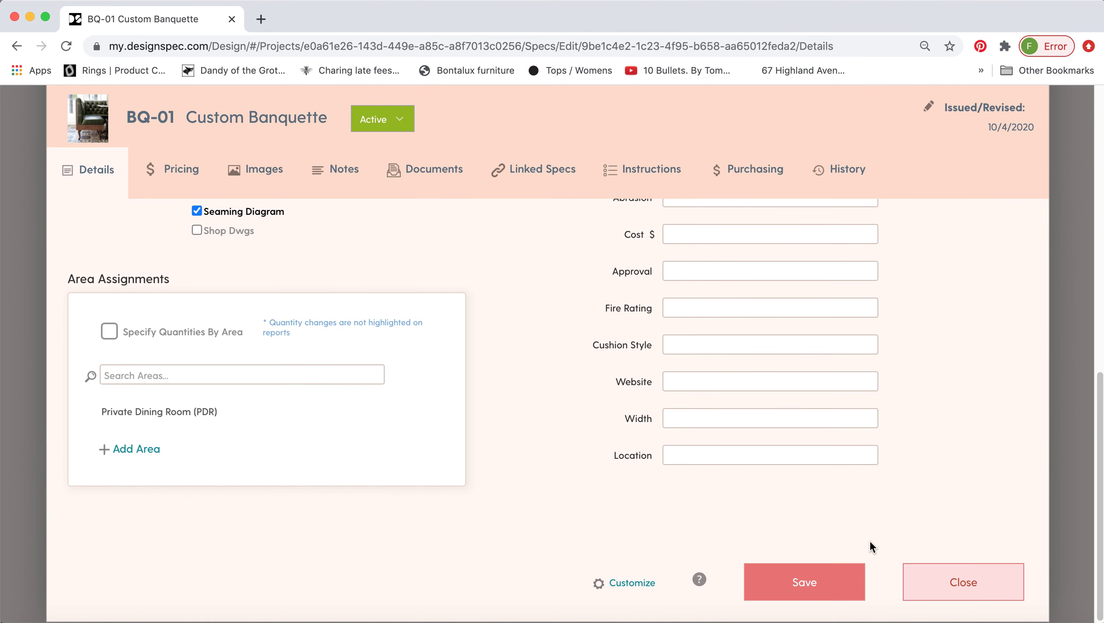
left_click(849, 580)
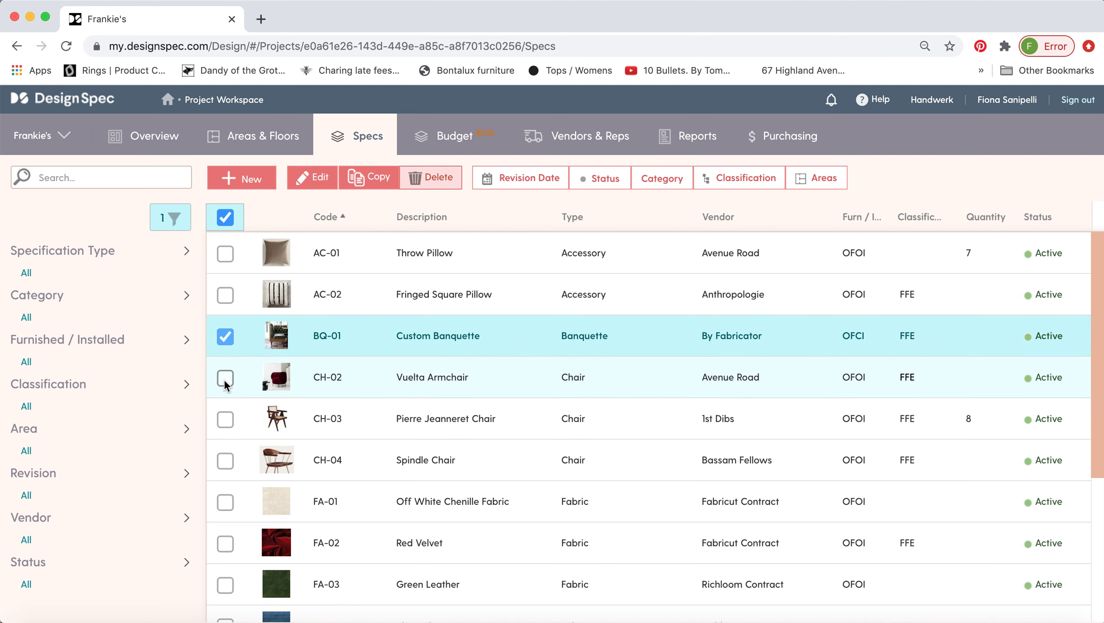
left_click(224, 380)
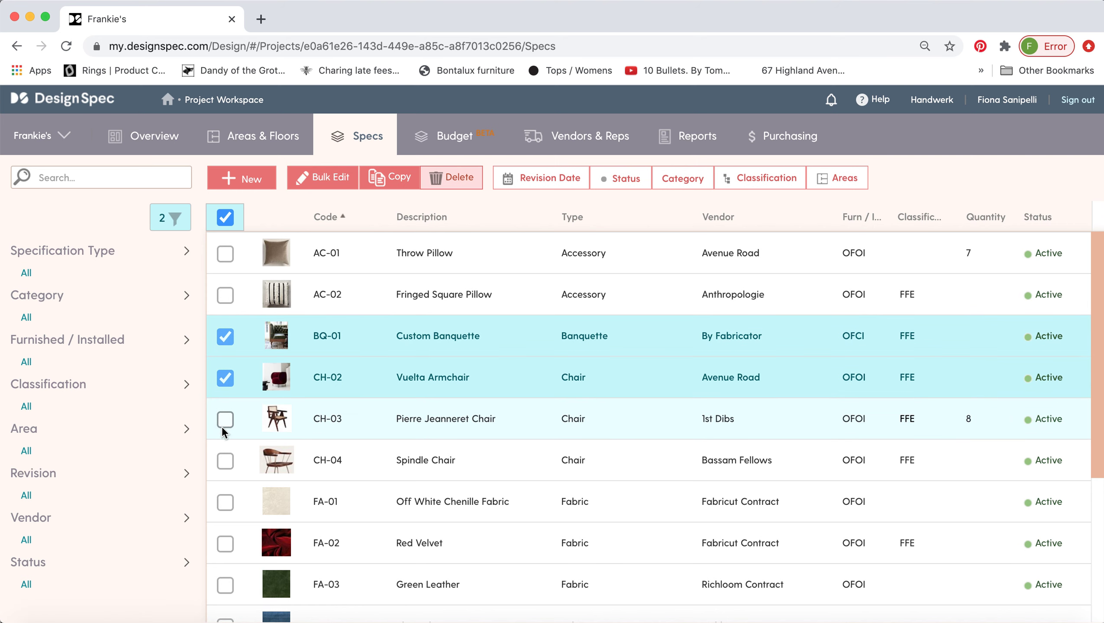
left_click(224, 420)
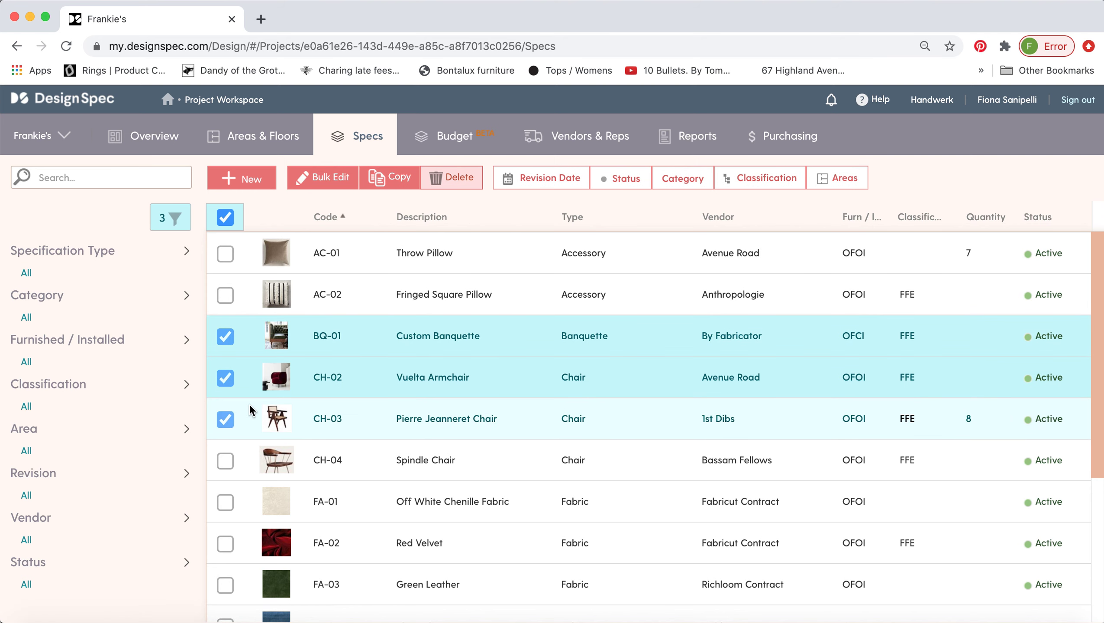
left_click(537, 185)
left_click(223, 217)
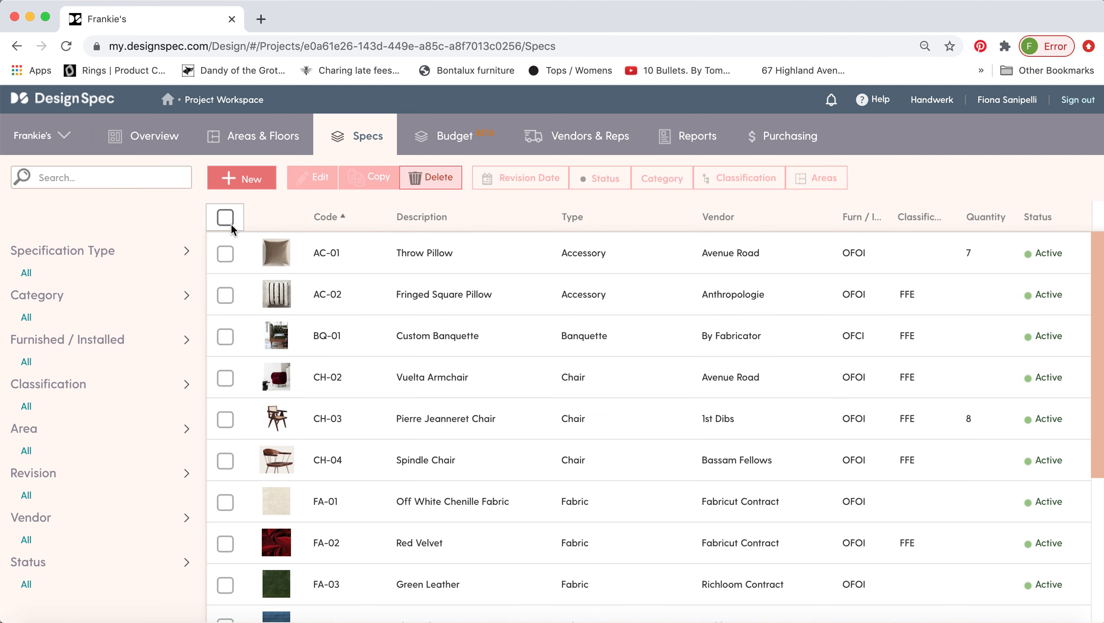
left_click(224, 217)
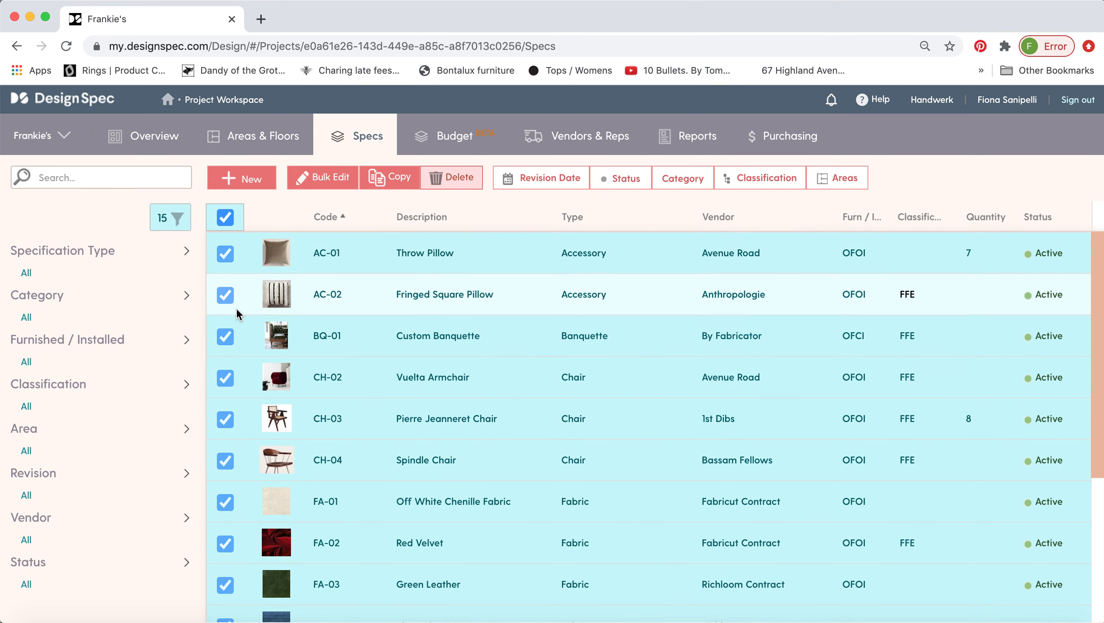
left_click(532, 184)
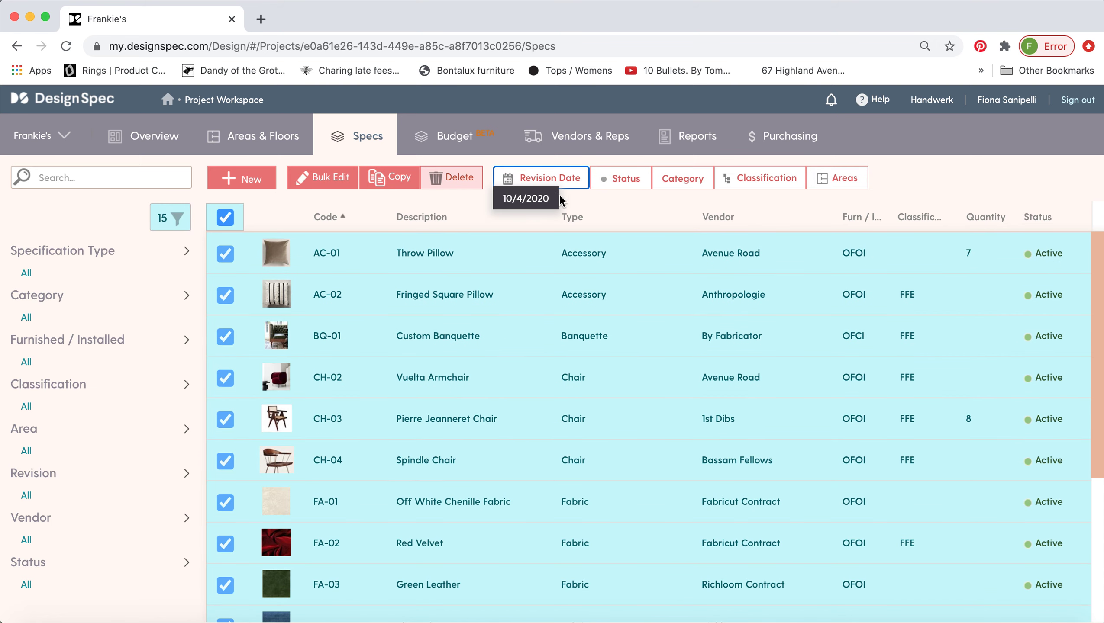
left_click(225, 217)
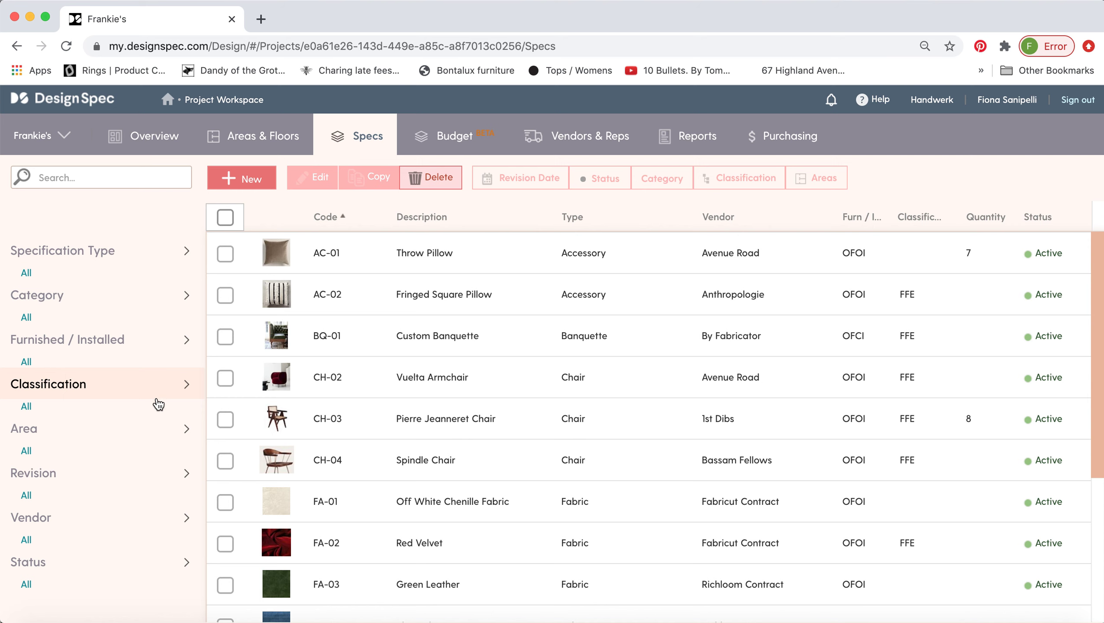
Filter the specs to the Main Dining (MD) area and set the issue/revision date of all filtered specs to 10/4/2020
left_click(26, 408)
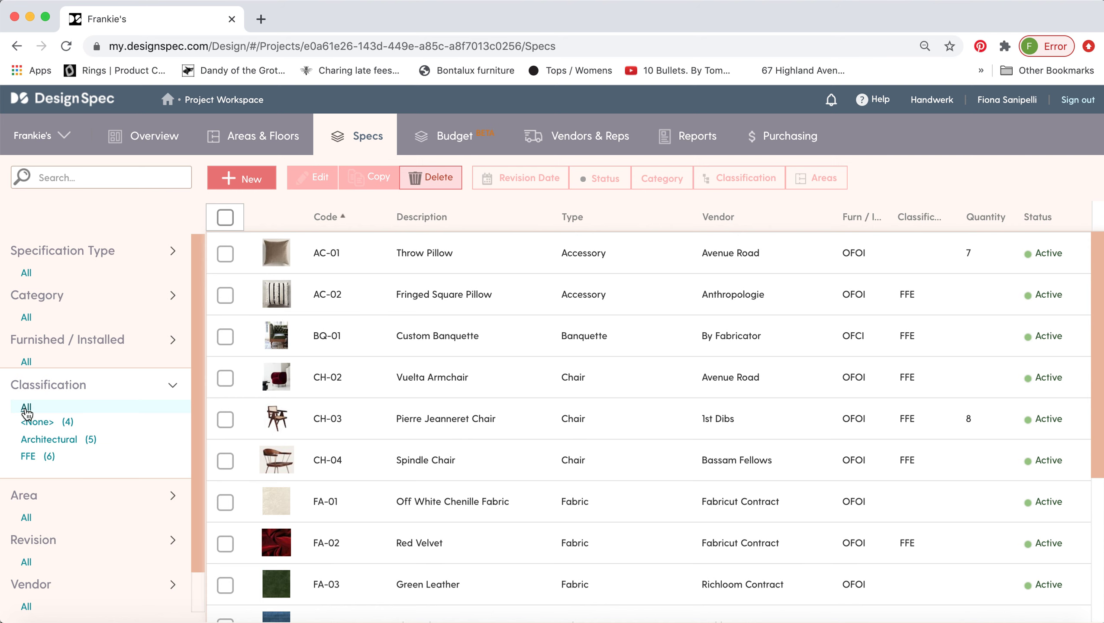
left_click(61, 502)
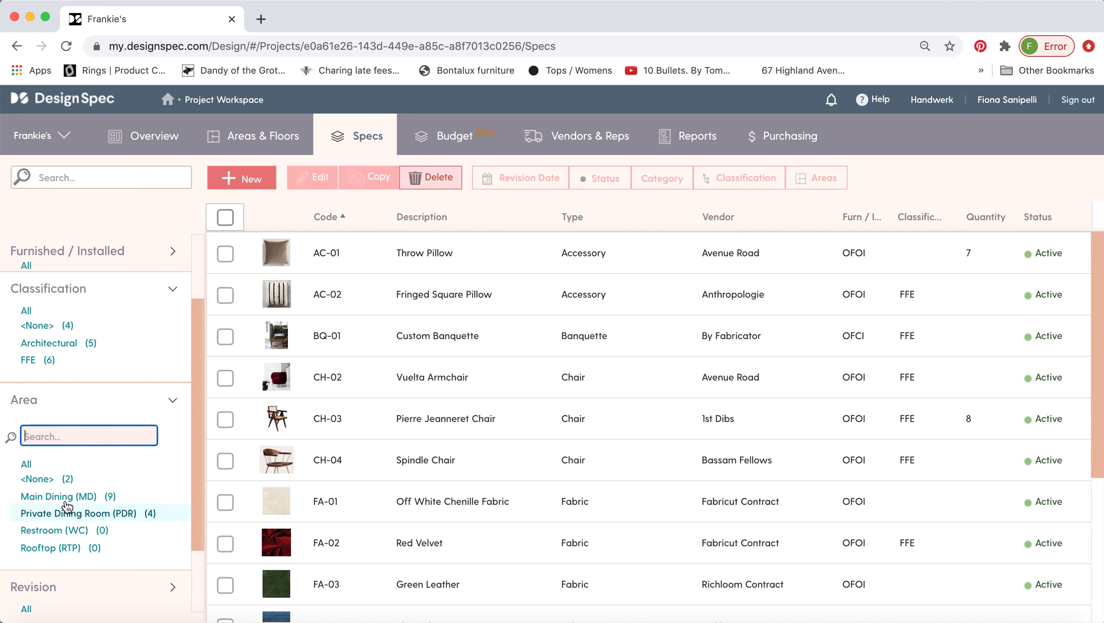
left_click(65, 498)
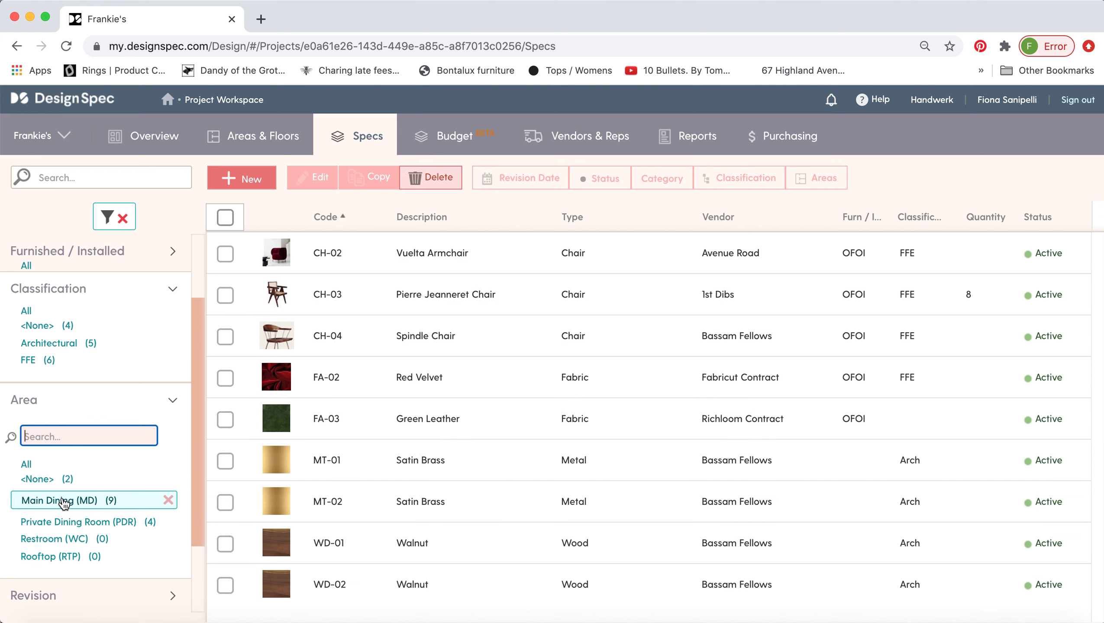
left_click(225, 216)
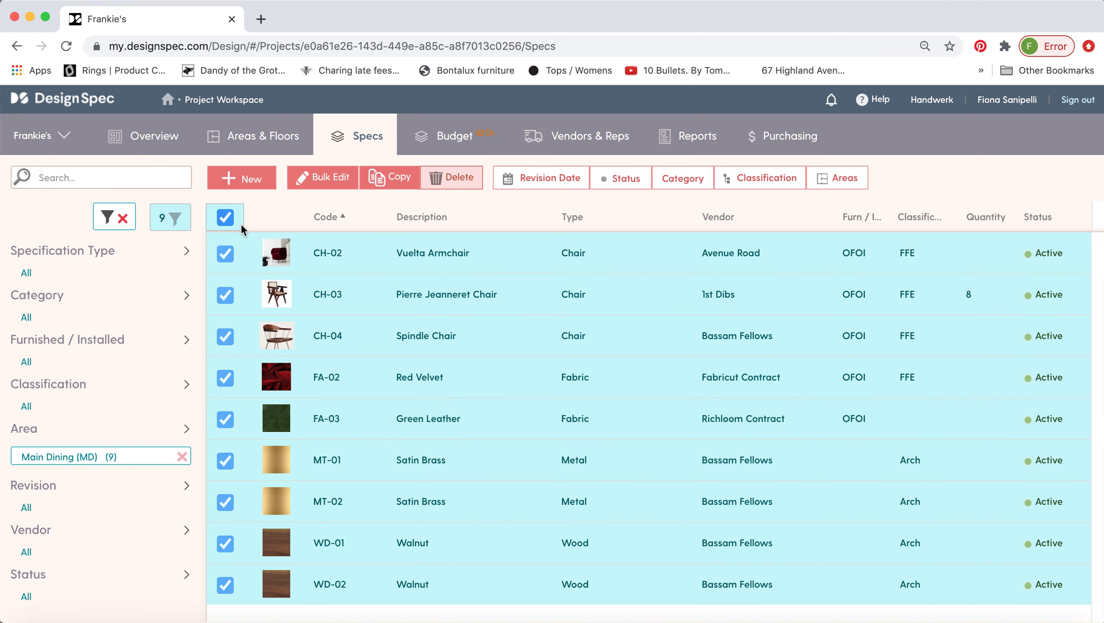
left_click(506, 184)
left_click(516, 197)
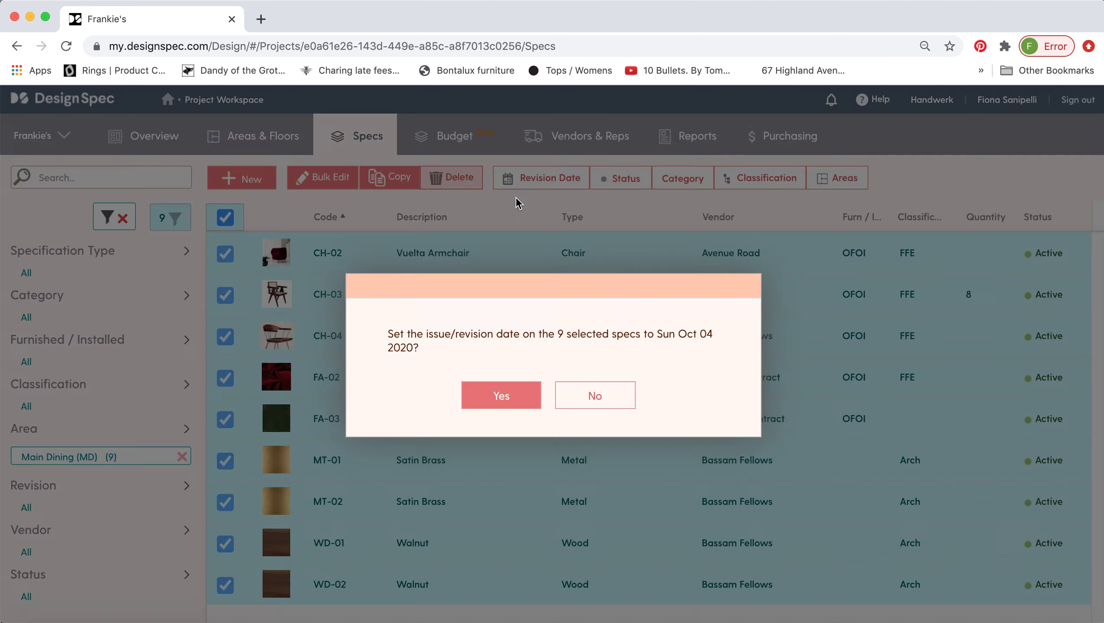
left_click(506, 397)
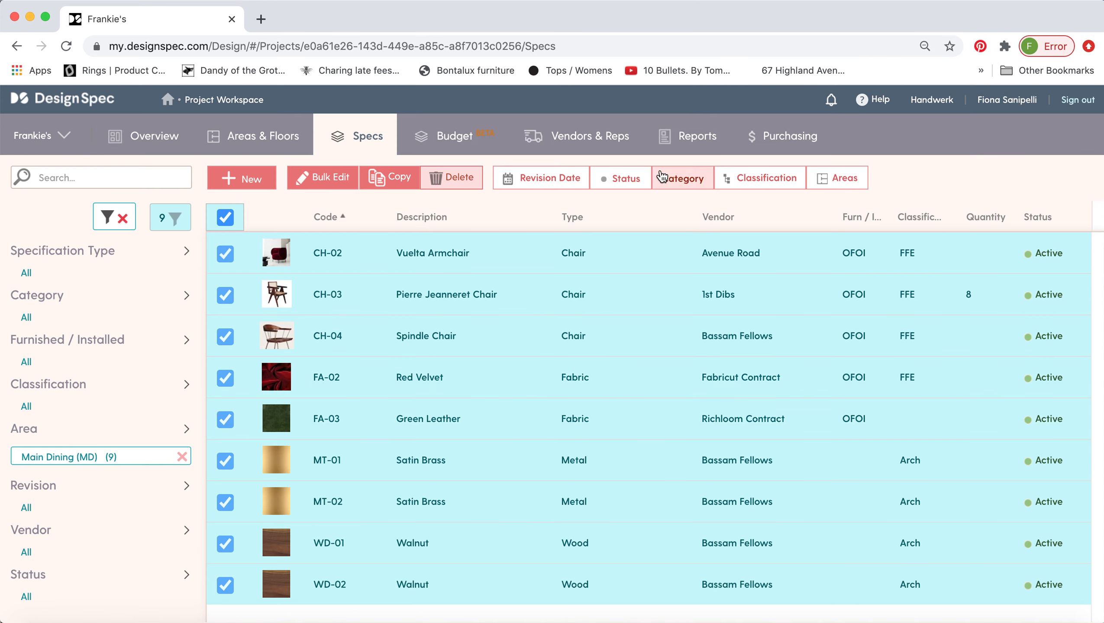
Generate a Full Page Spec report limited to the Main Dining (MD) area
left_click(677, 139)
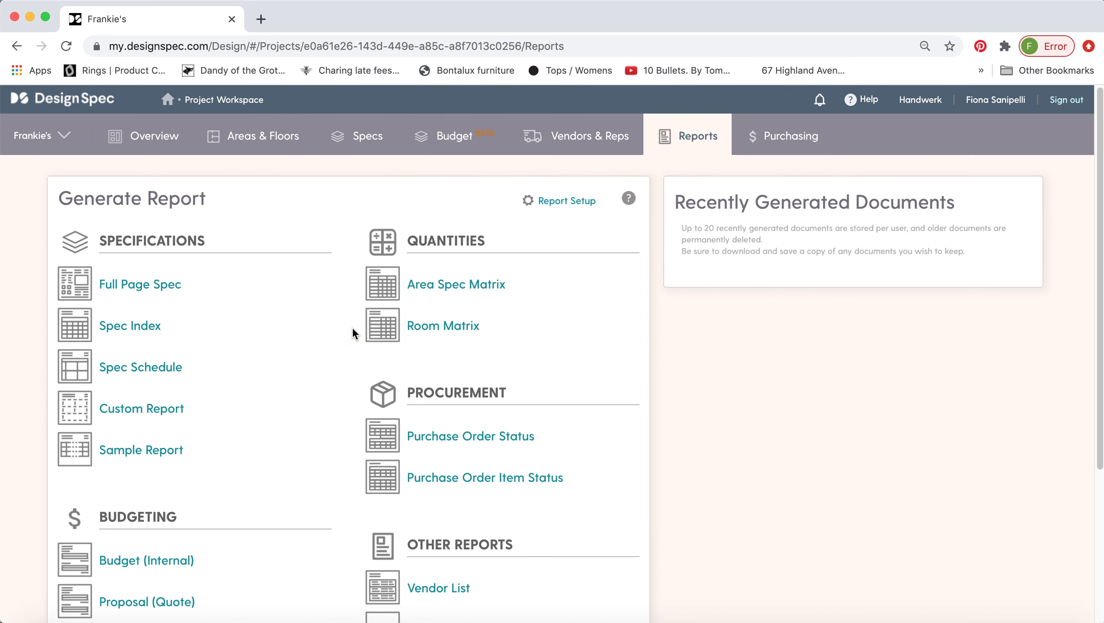
left_click(179, 285)
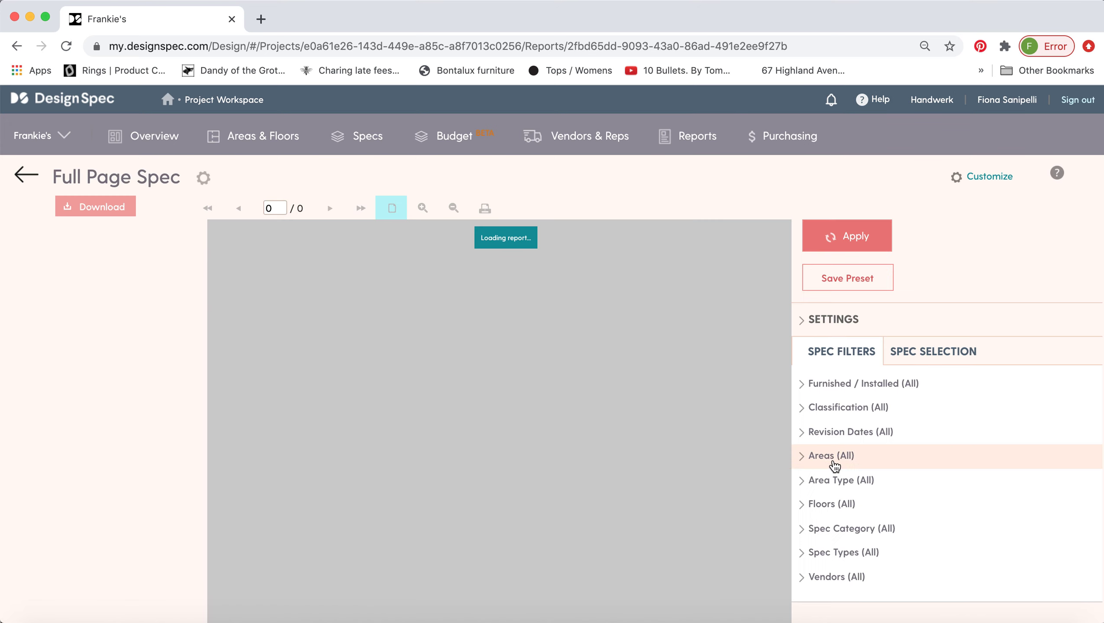
left_click(833, 463)
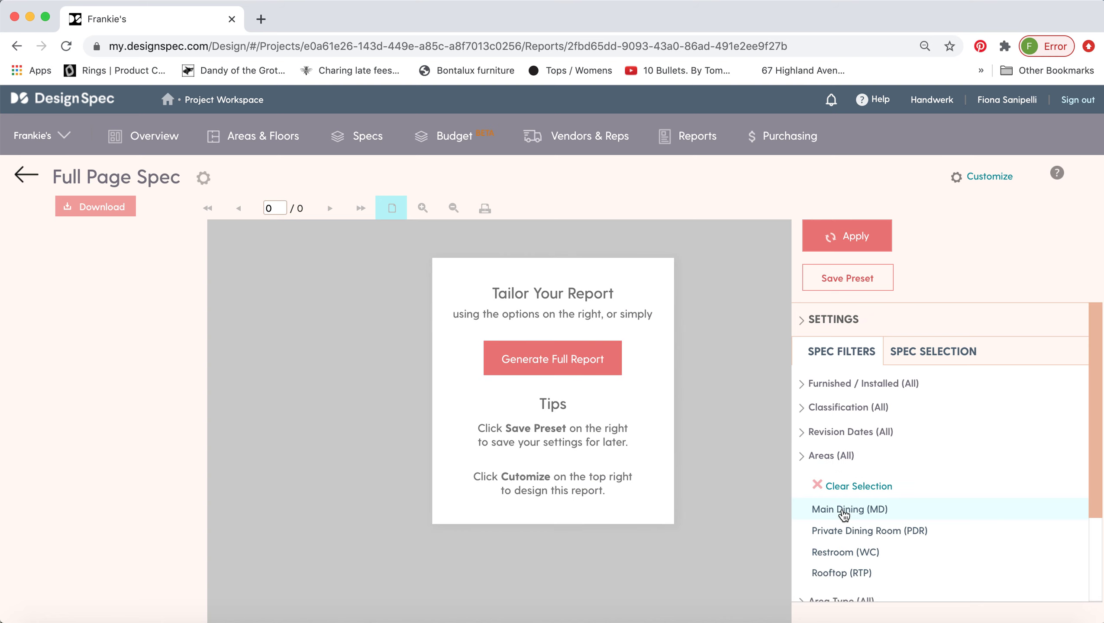
left_click(844, 514)
left_click(674, 602)
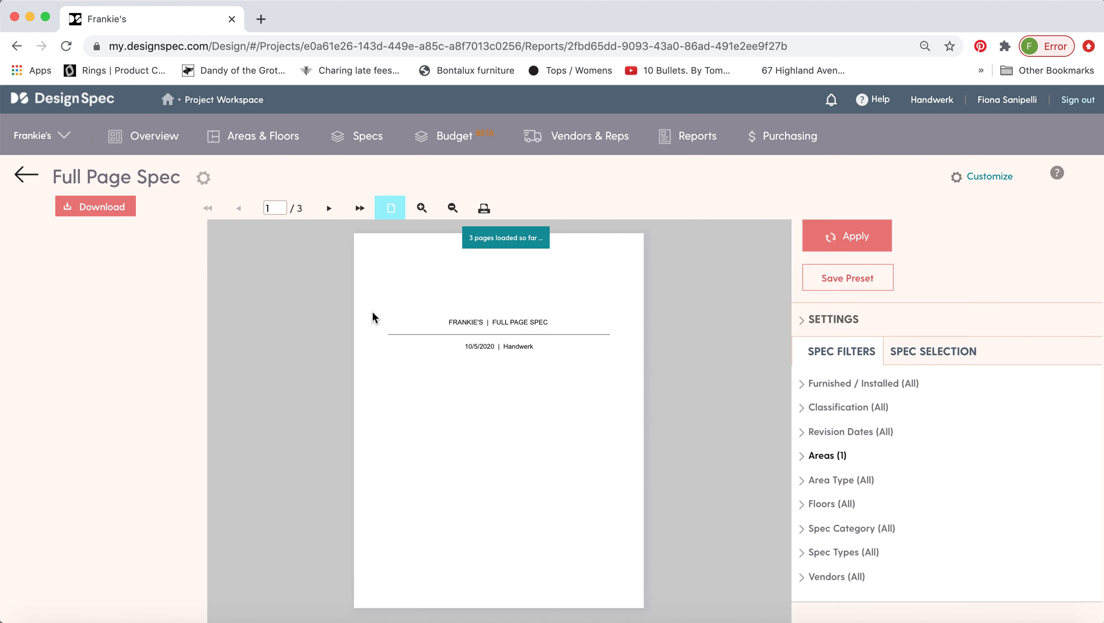
Check the issue dates on the report's CH-04 Spindle Chair and CH-03 Pierre Jeanneret Chair pages
left_click(328, 209)
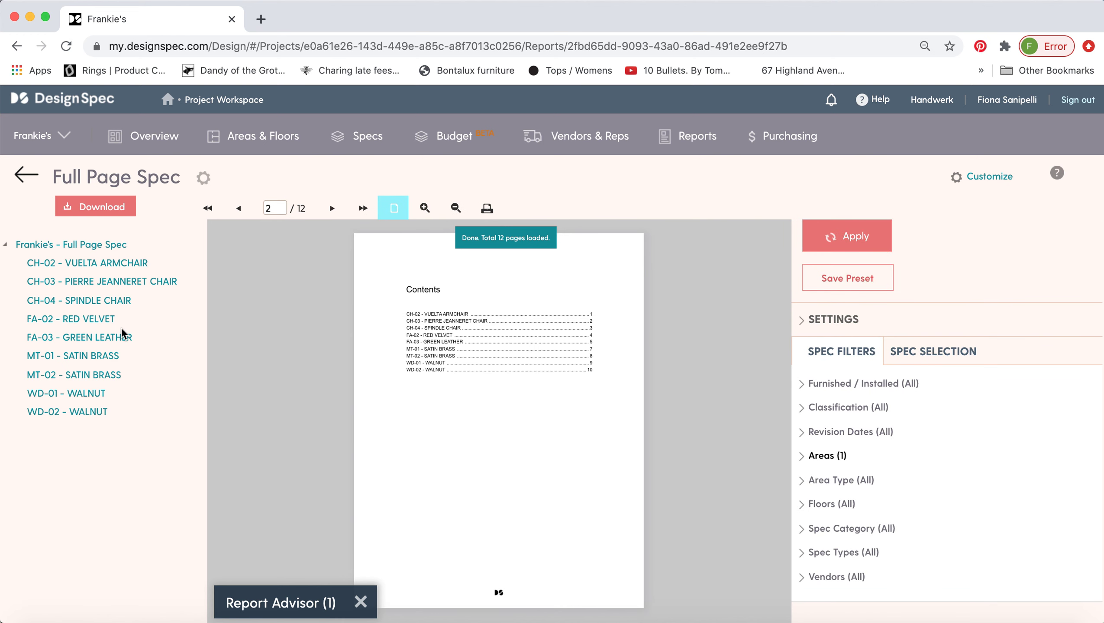
left_click(102, 304)
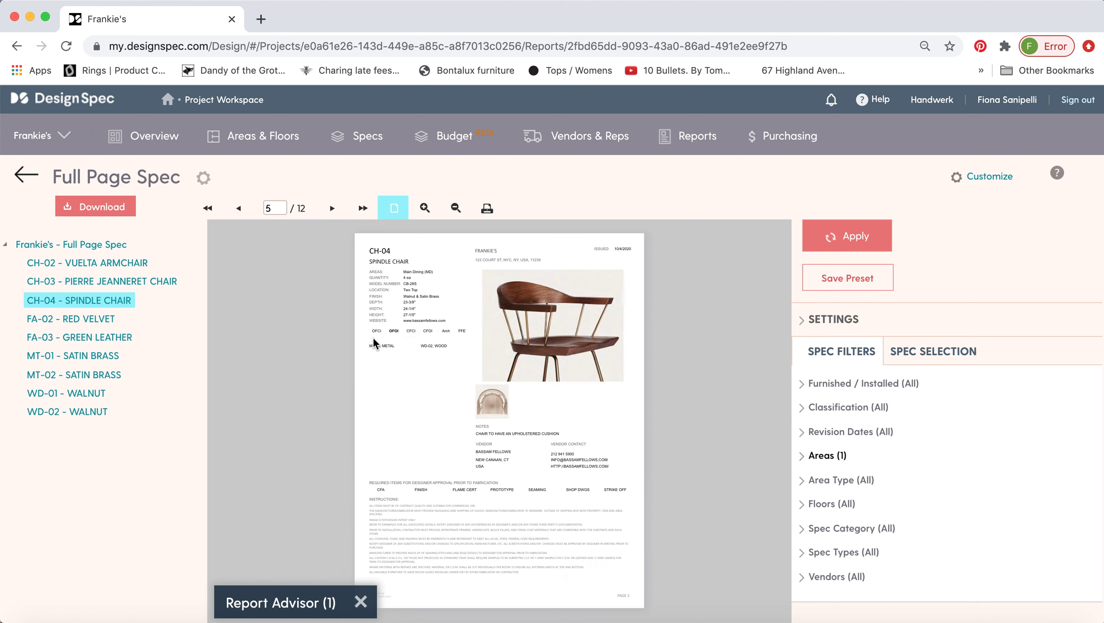
left_click(425, 208)
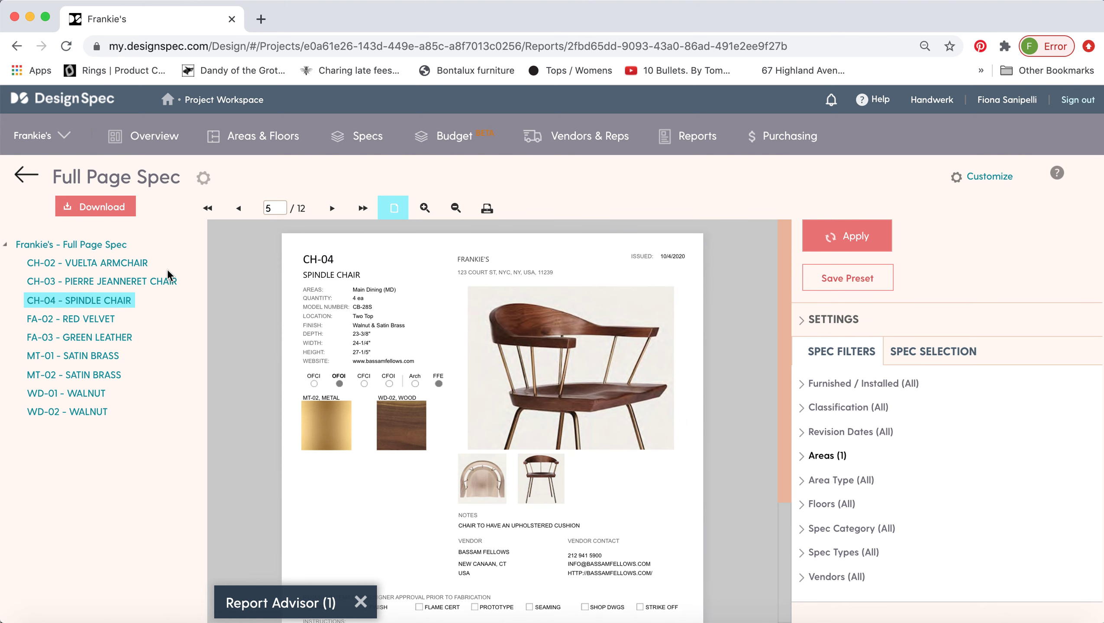
left_click(144, 281)
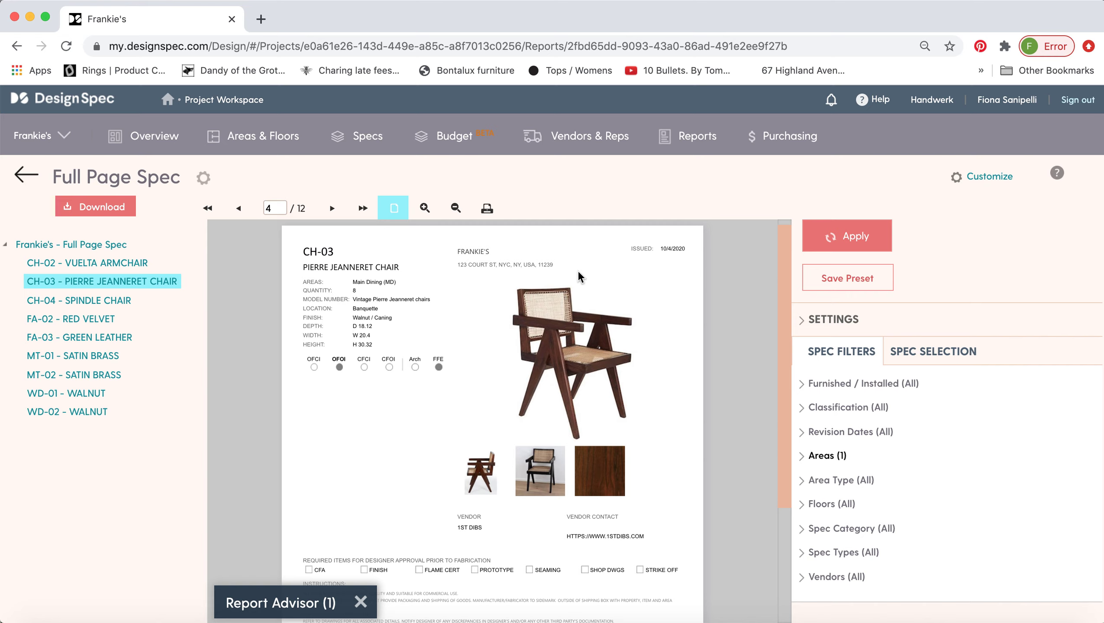
Open the CH-04 Spindle Chair spec and set its depth to 25-3/8"
left_click(366, 138)
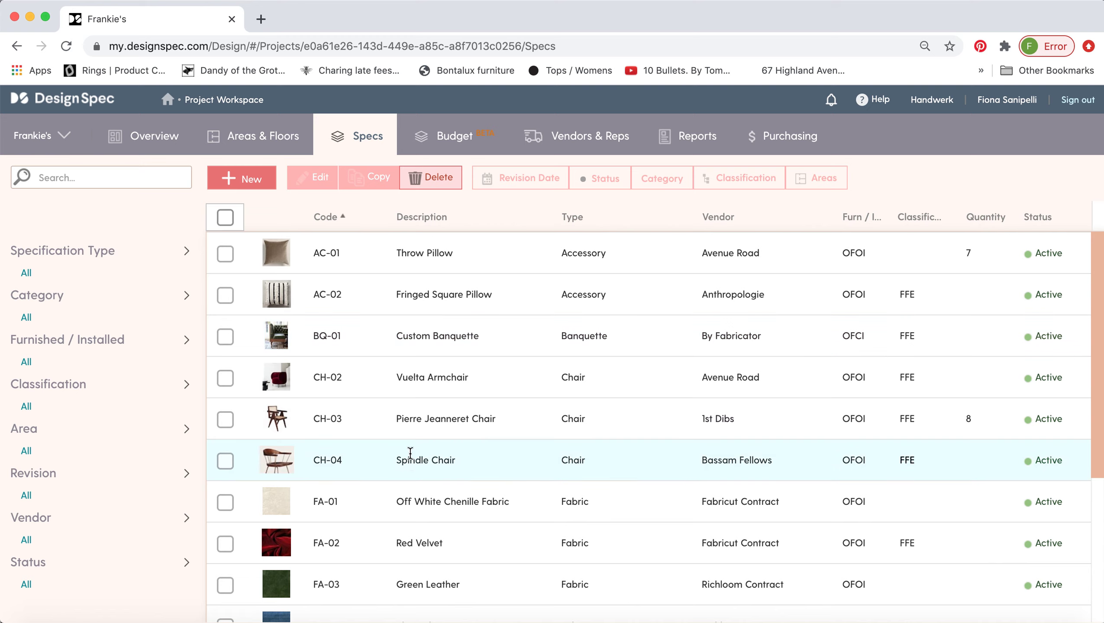
left_click(410, 456)
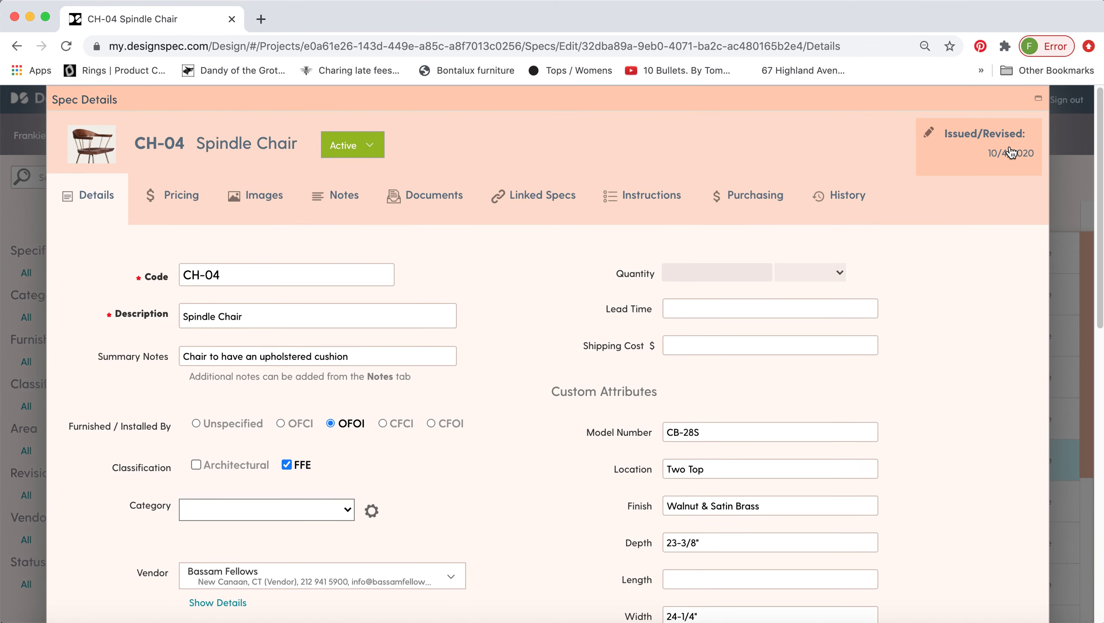
scroll(917, 390, "down", 3)
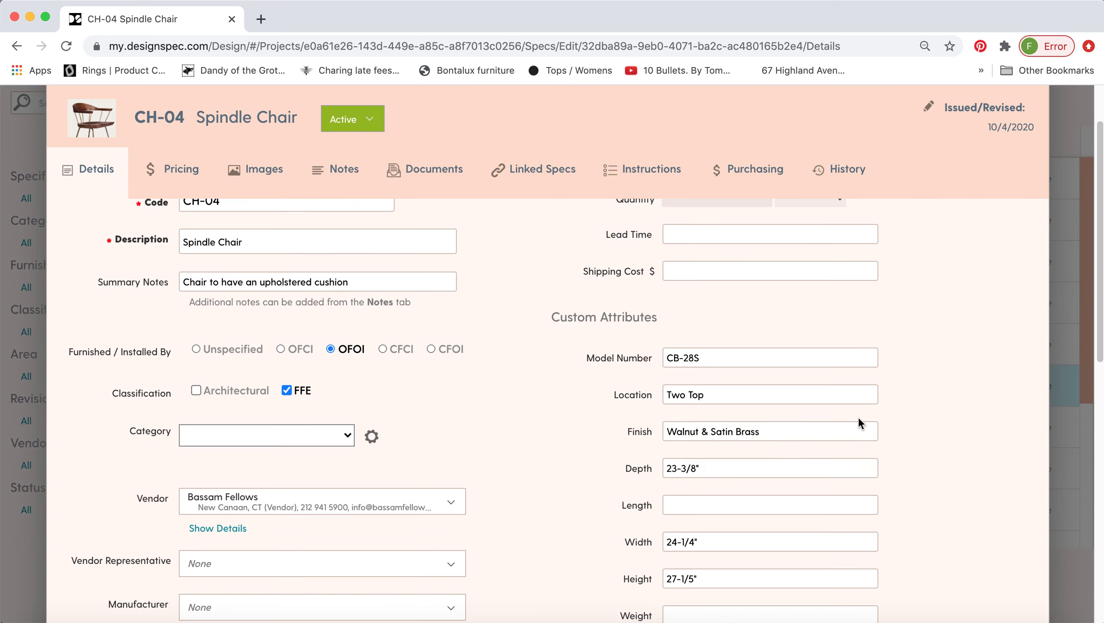
left_click(676, 469)
key("BackSpace")
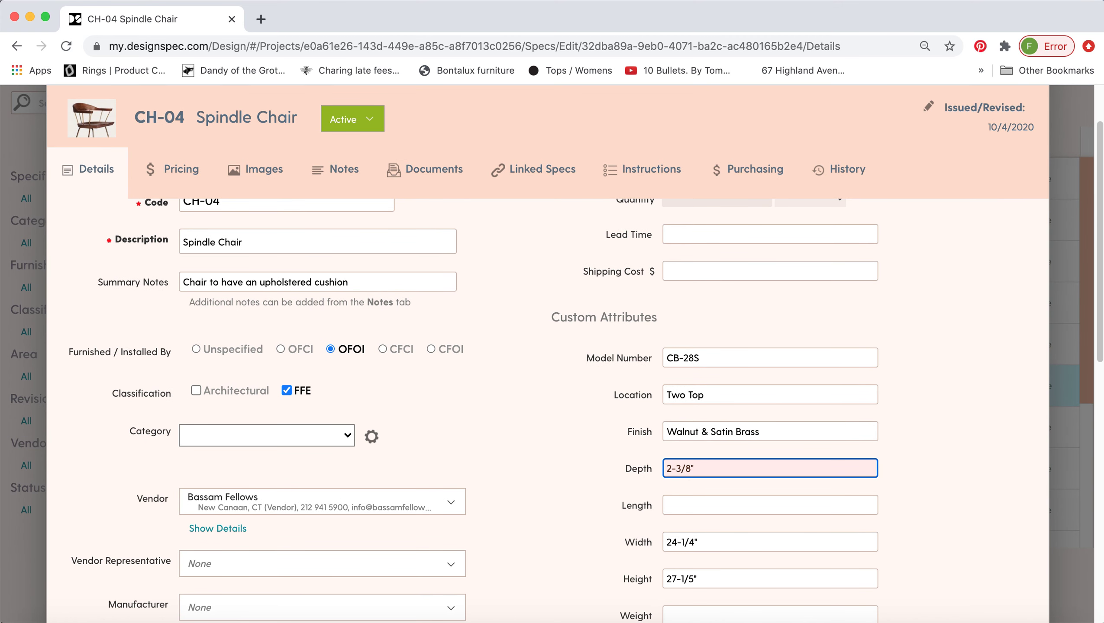
type("5")
Set the Spindle Chair's height to 30-1/5" and save the spec
left_click(674, 576)
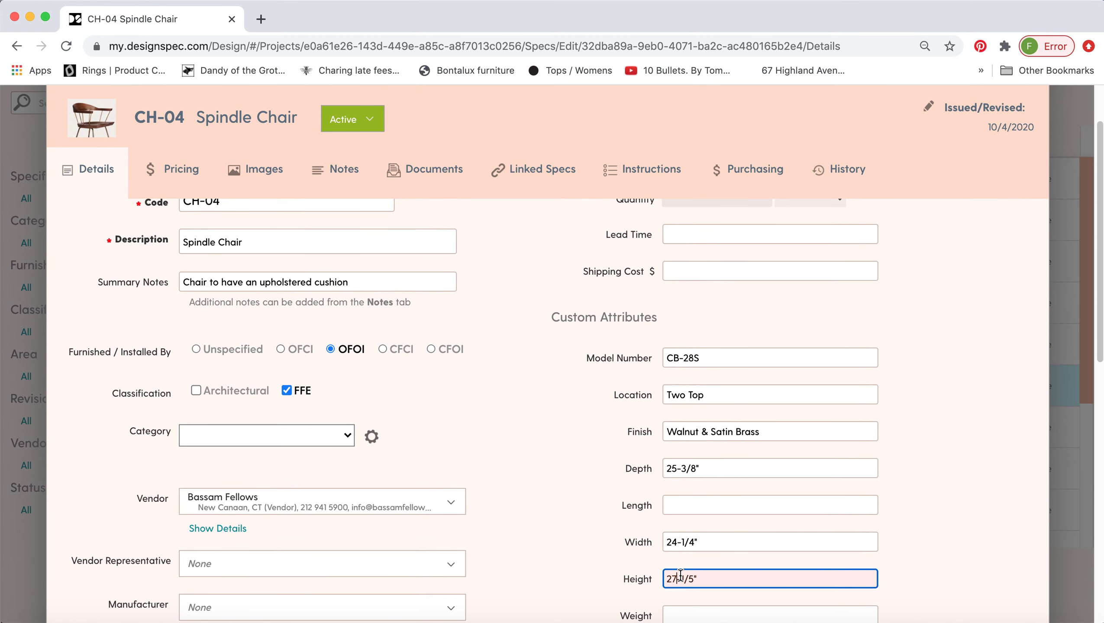
key("BackSpace")
key("BackSpace")
type("30")
left_click(931, 436)
scroll(927, 436, "down", 10)
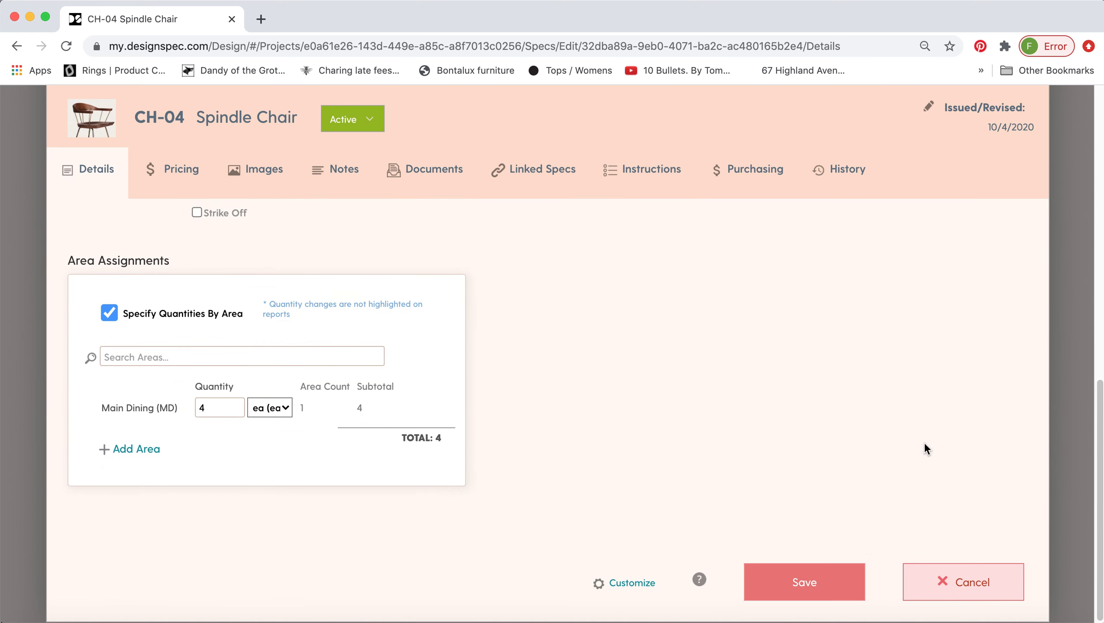
left_click(843, 572)
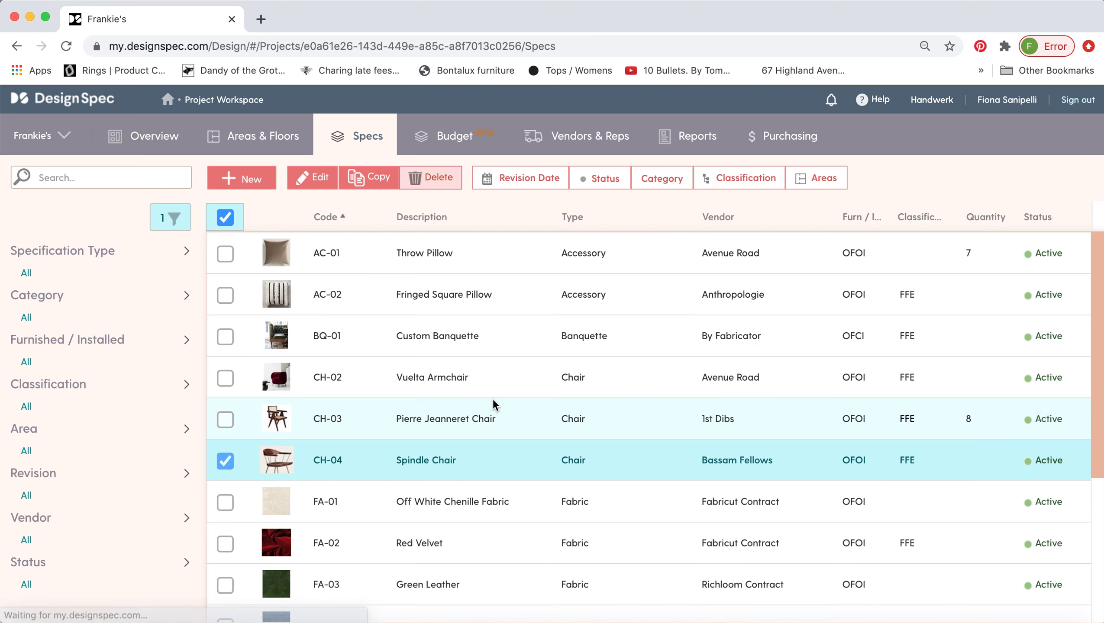
Enable automatic assignment of issue and revision dates to specs in the project overview
left_click(160, 139)
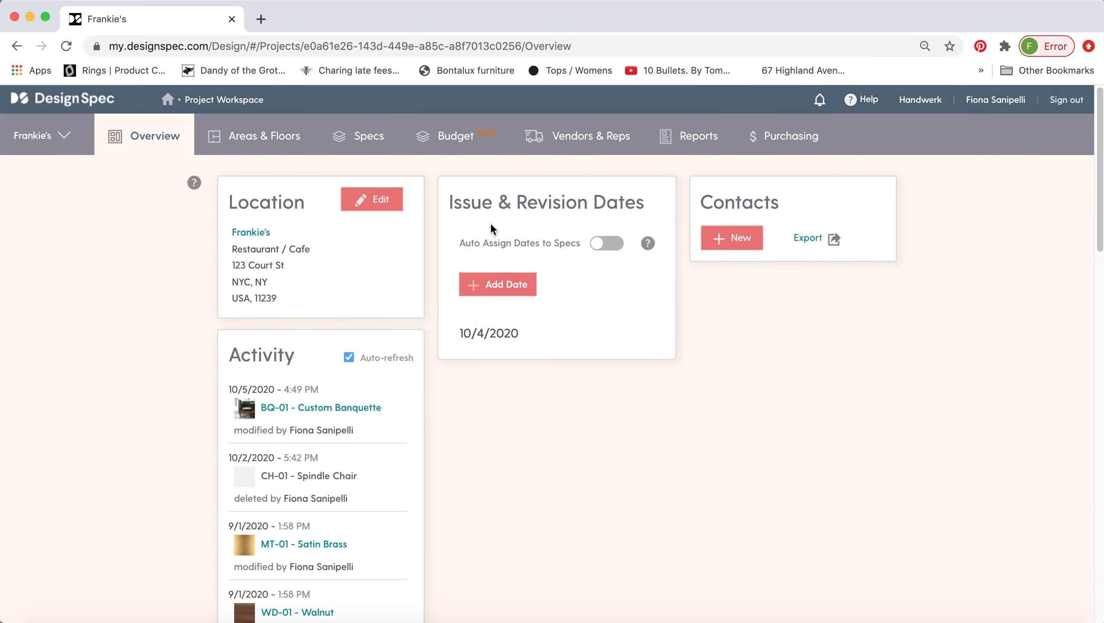
left_click(612, 248)
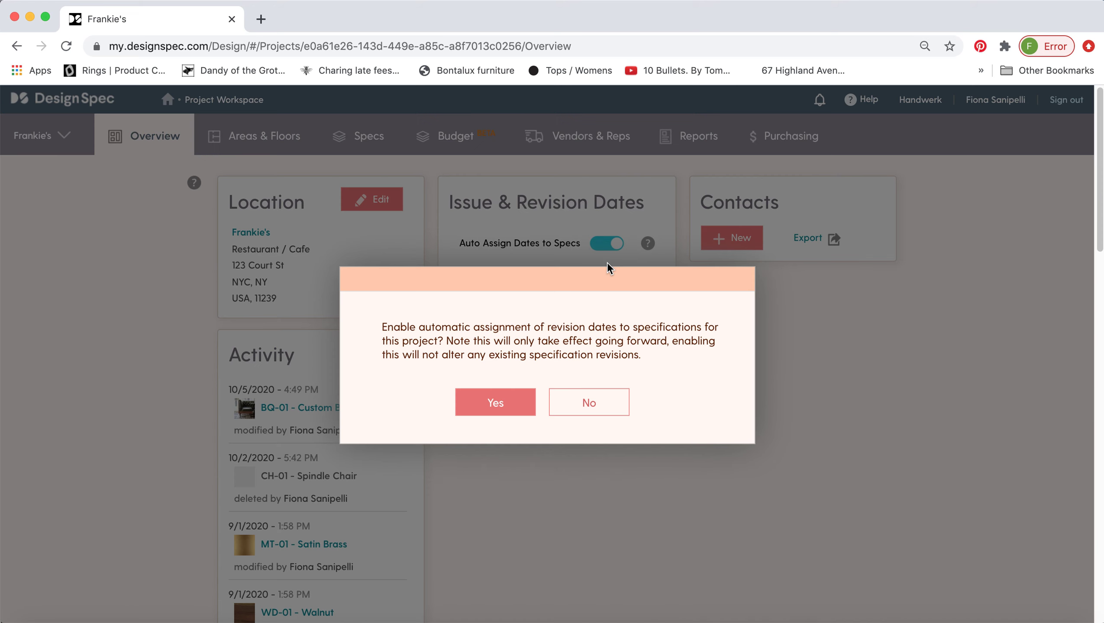
left_click(524, 398)
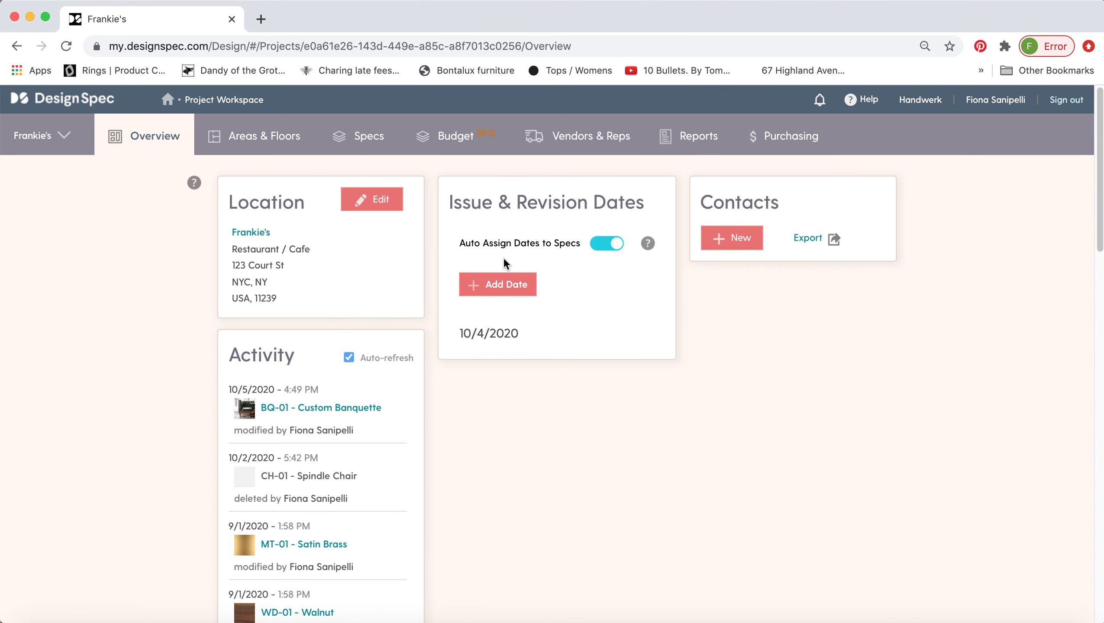
Add a 10/5/2020 revision date restricted to the FFE classification, with no area selected, and accept its automatic assignment to specs
left_click(497, 284)
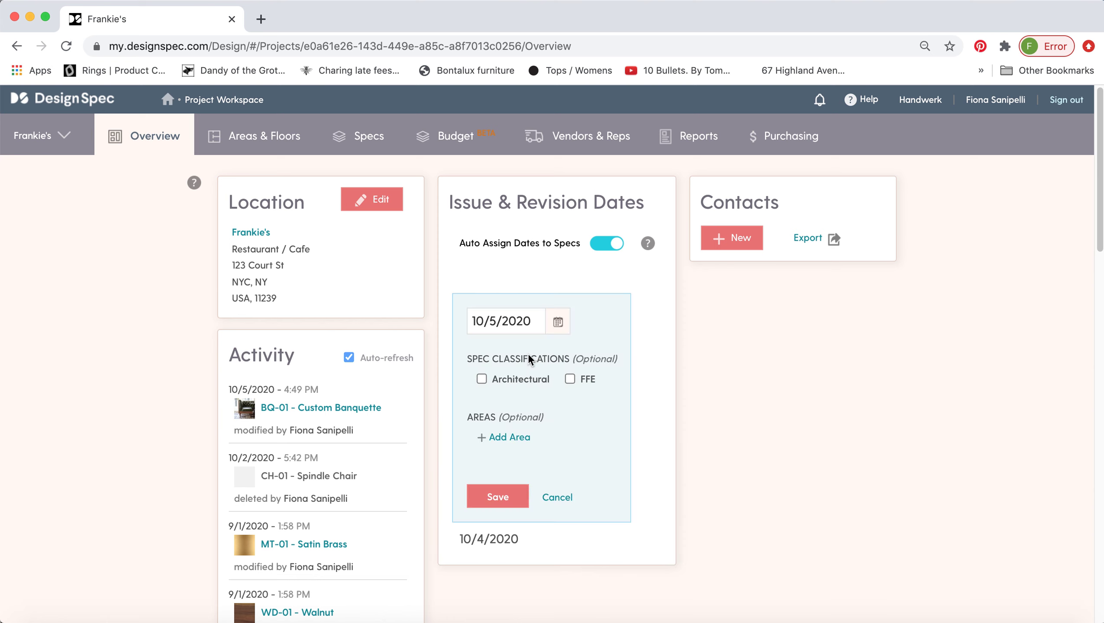
left_click(559, 323)
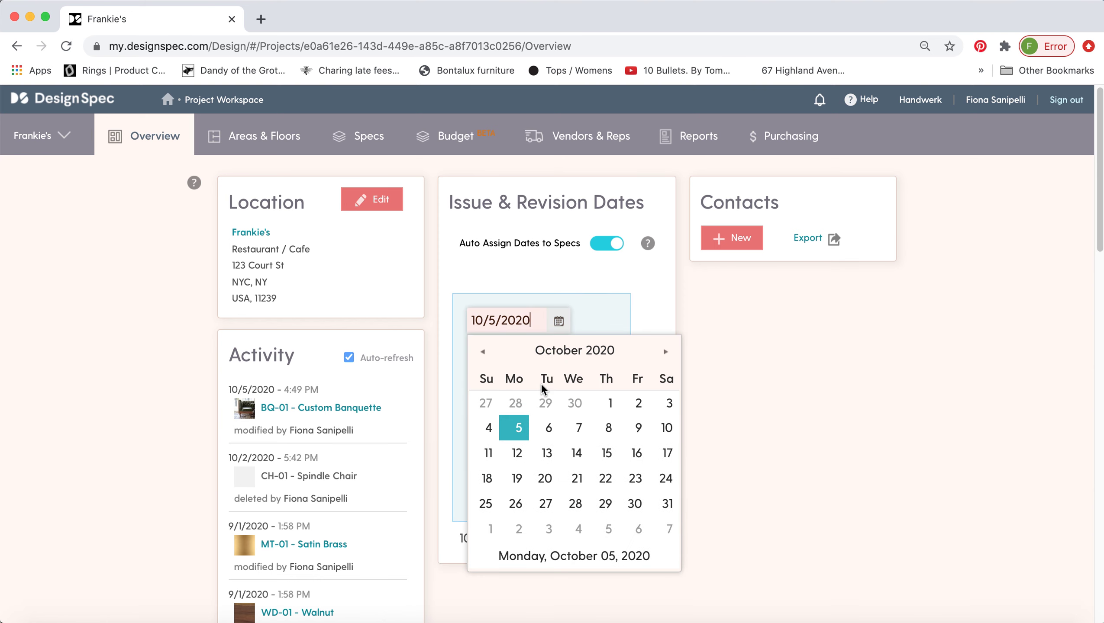
left_click(519, 429)
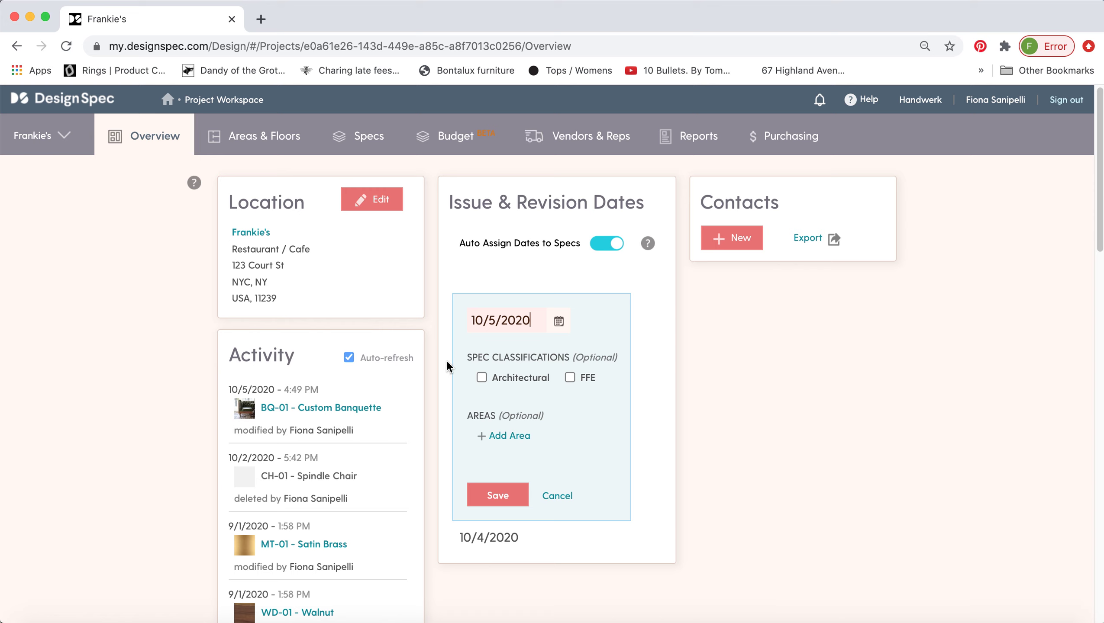
left_click(570, 378)
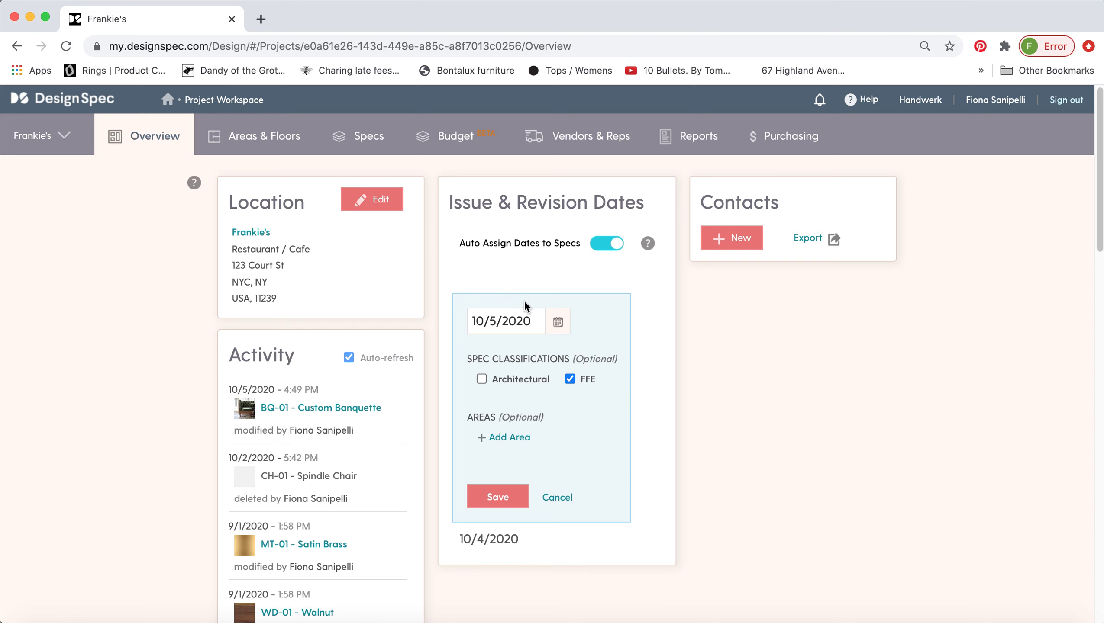
left_click(531, 327)
scroll(472, 377, "down", 1)
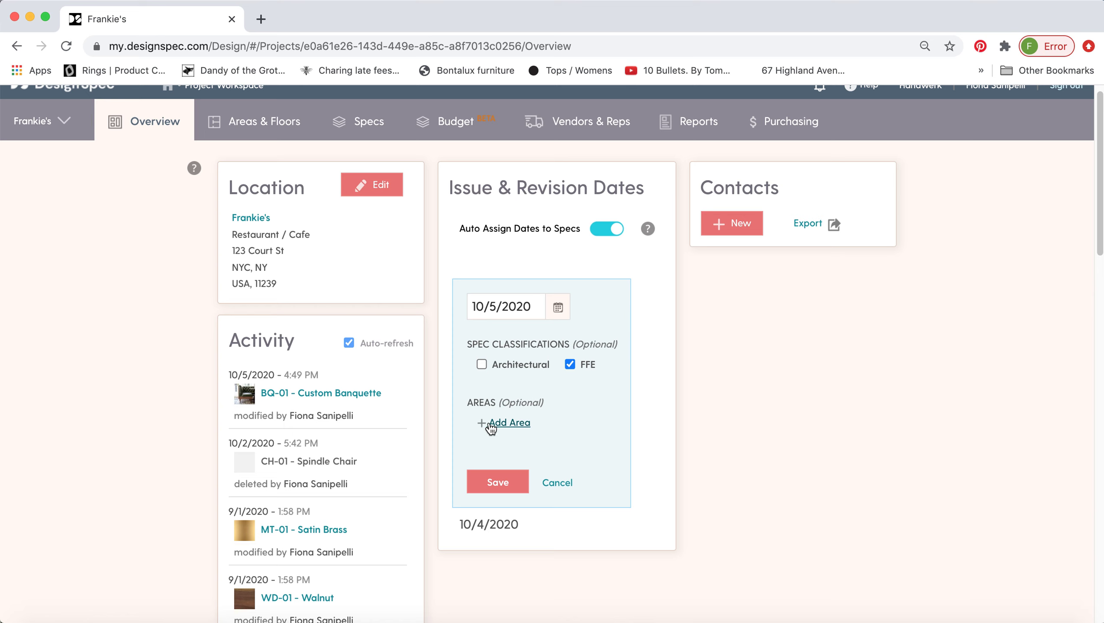
left_click(488, 422)
scroll(445, 379, "down", 1)
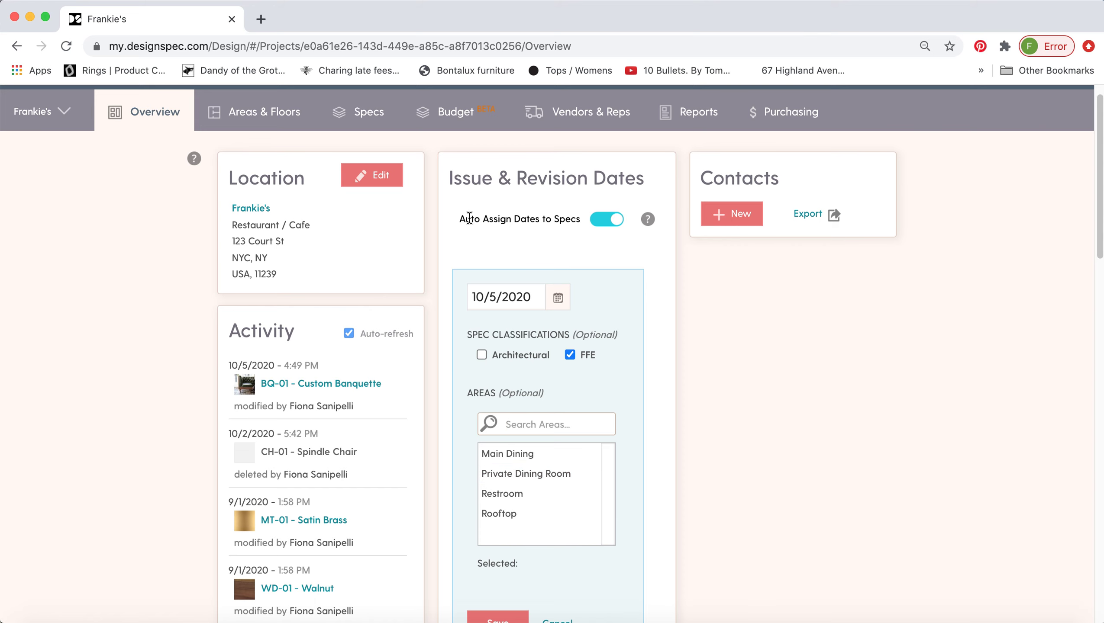
left_click(509, 295)
left_click(493, 563)
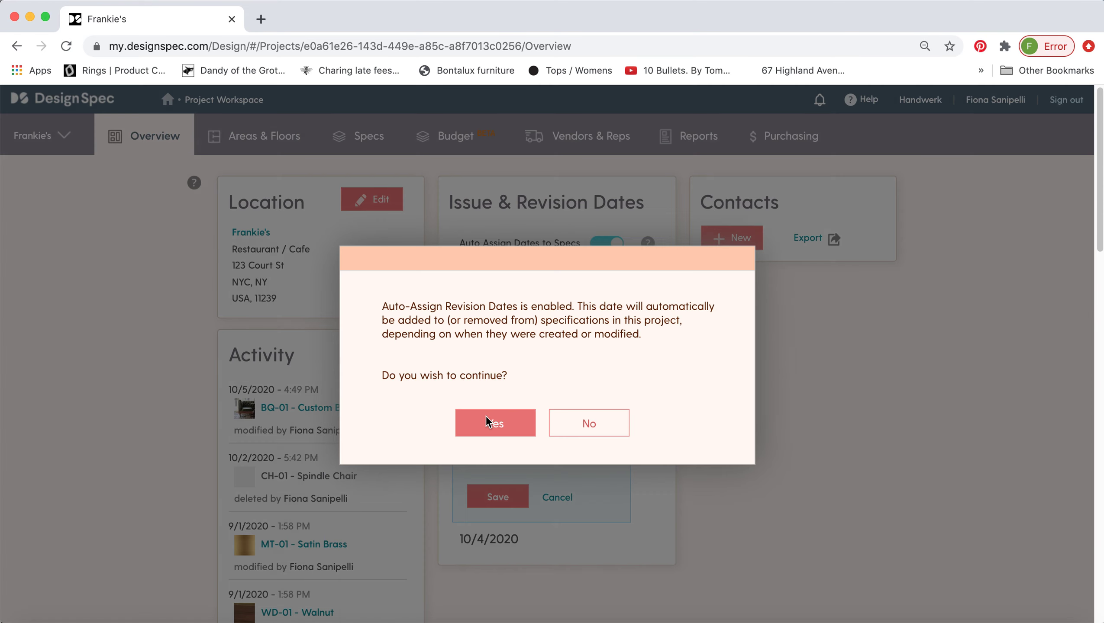
left_click(486, 422)
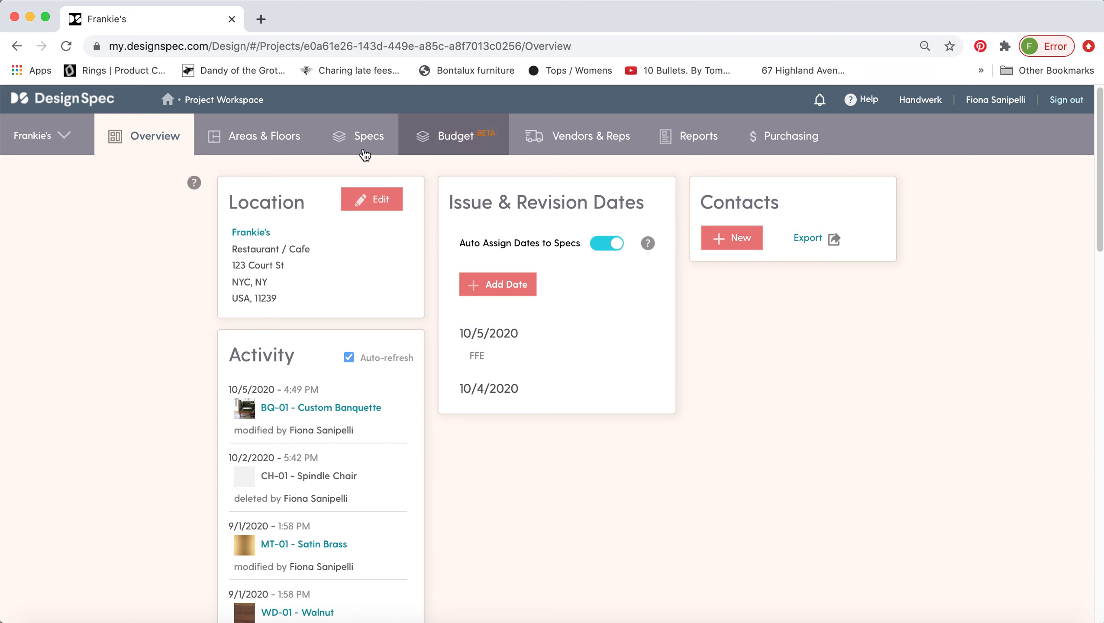
Review the CH-04 Spindle Chair spec's issue/revision dates, change history and dimensions, and close the spec by saving it
left_click(360, 136)
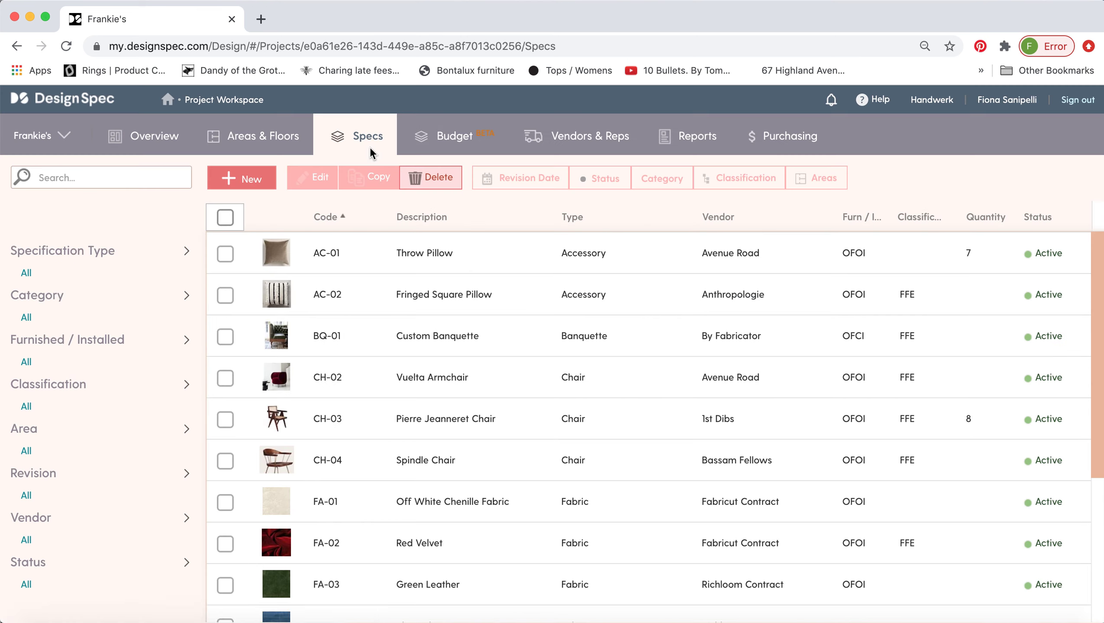
left_click(436, 461)
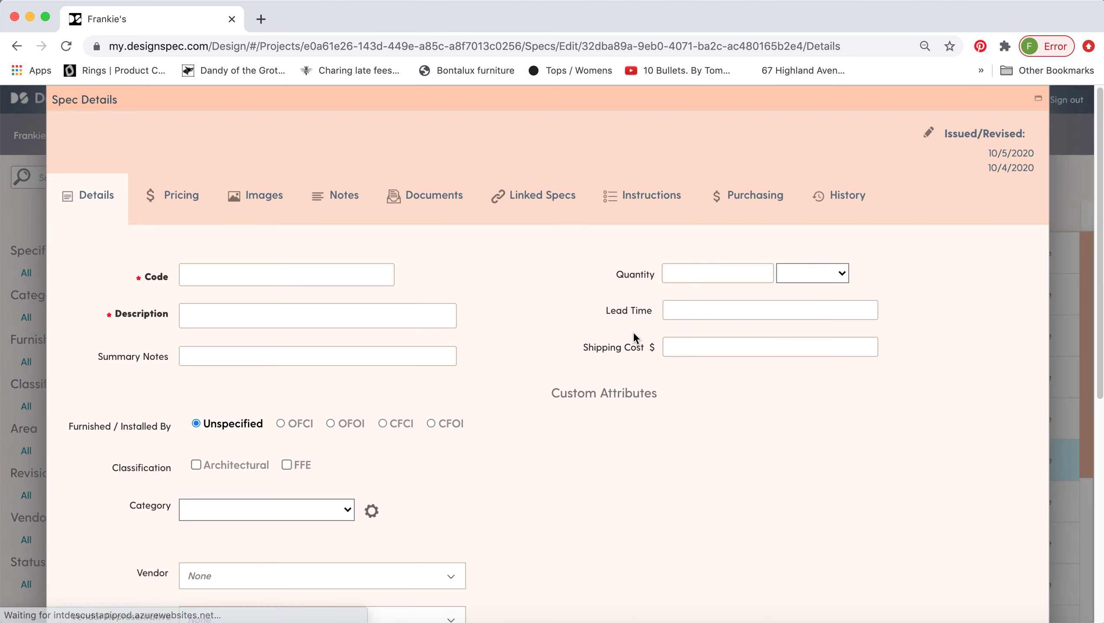
left_click(962, 187)
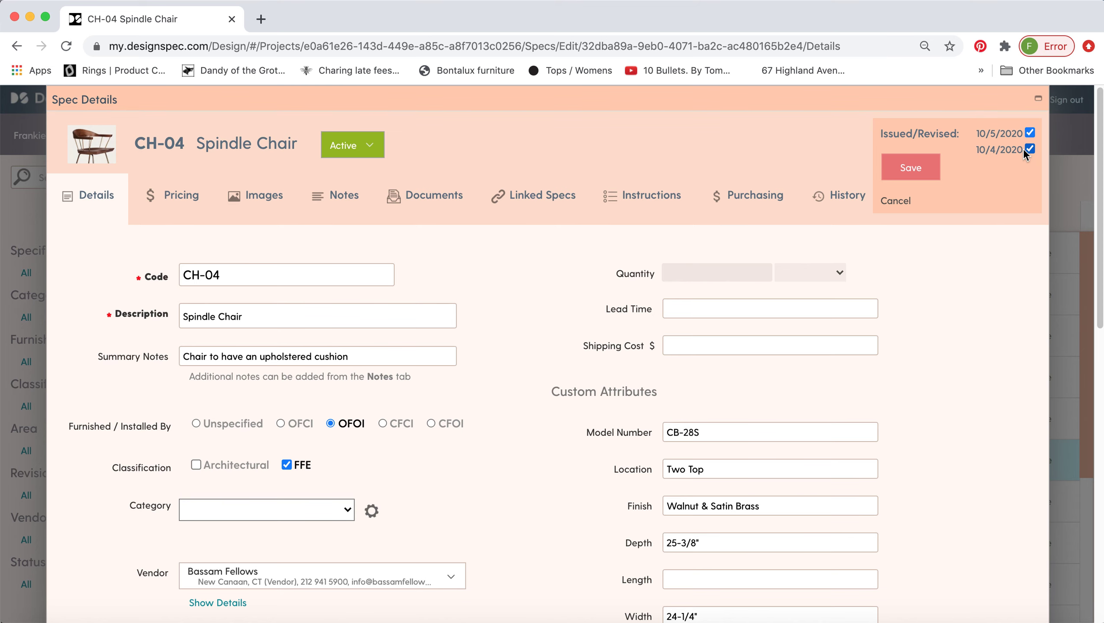
left_click(844, 202)
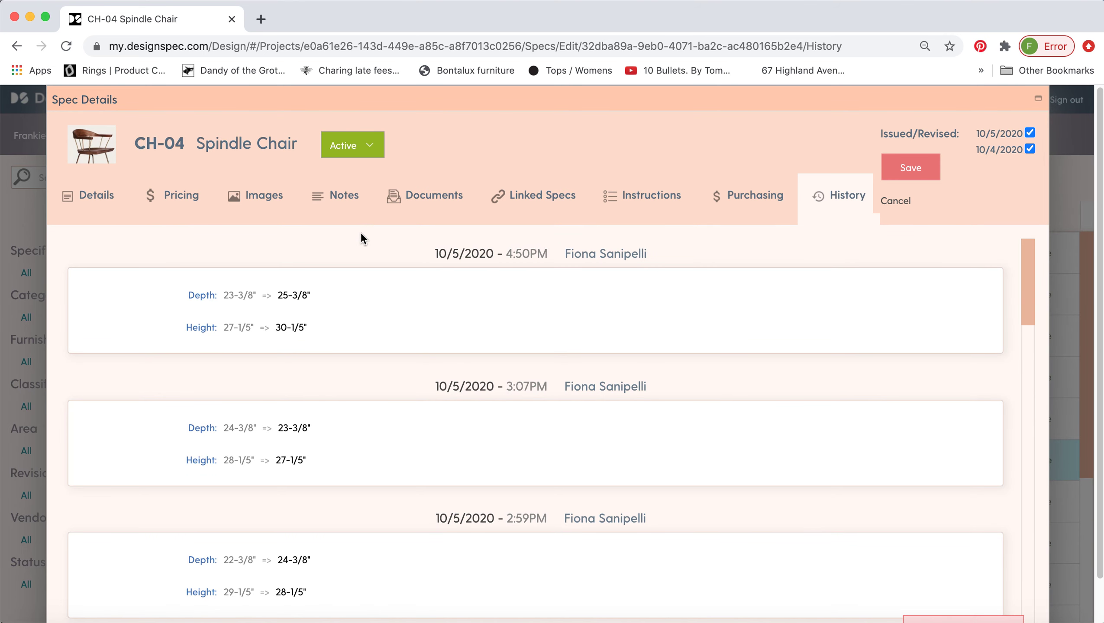
left_click(98, 213)
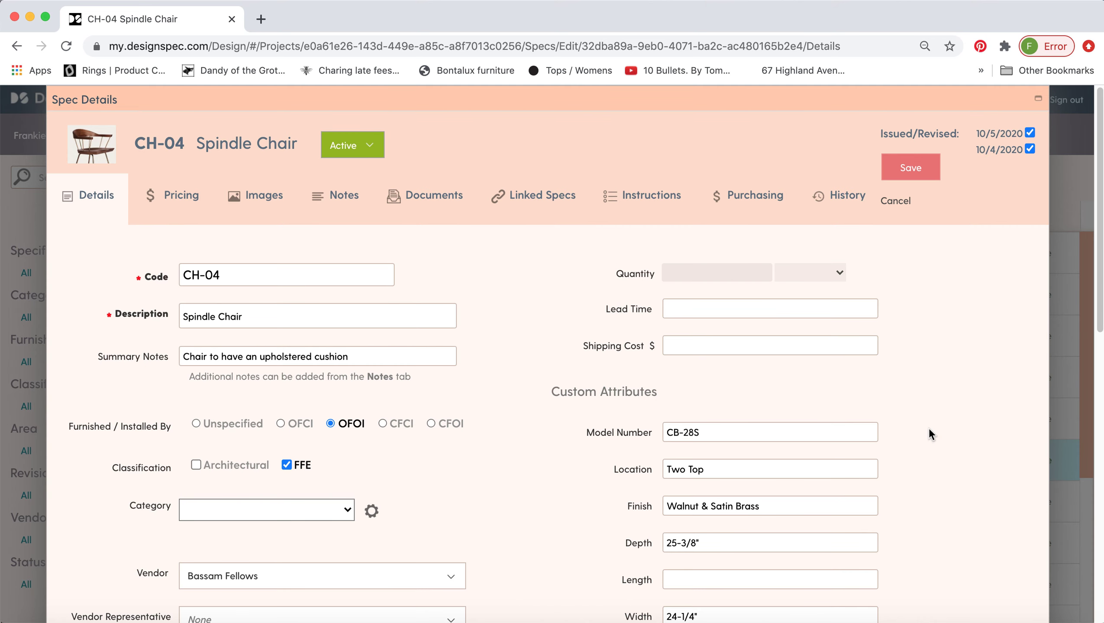
scroll(929, 428, "down", 3)
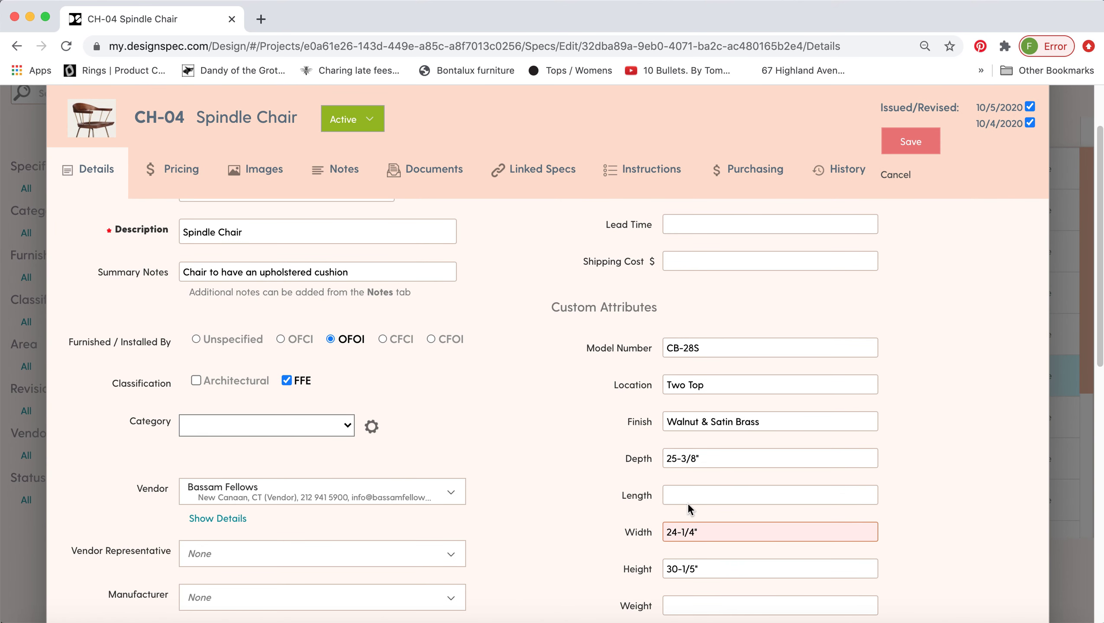
scroll(959, 423, "down", 5)
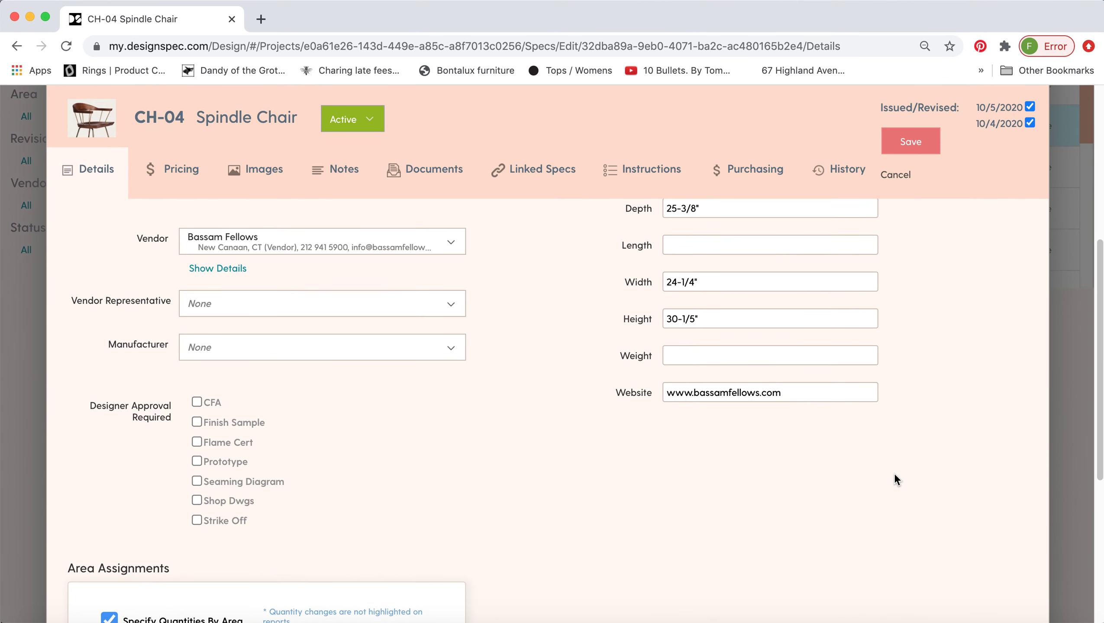
scroll(894, 475, "down", 6)
left_click(835, 589)
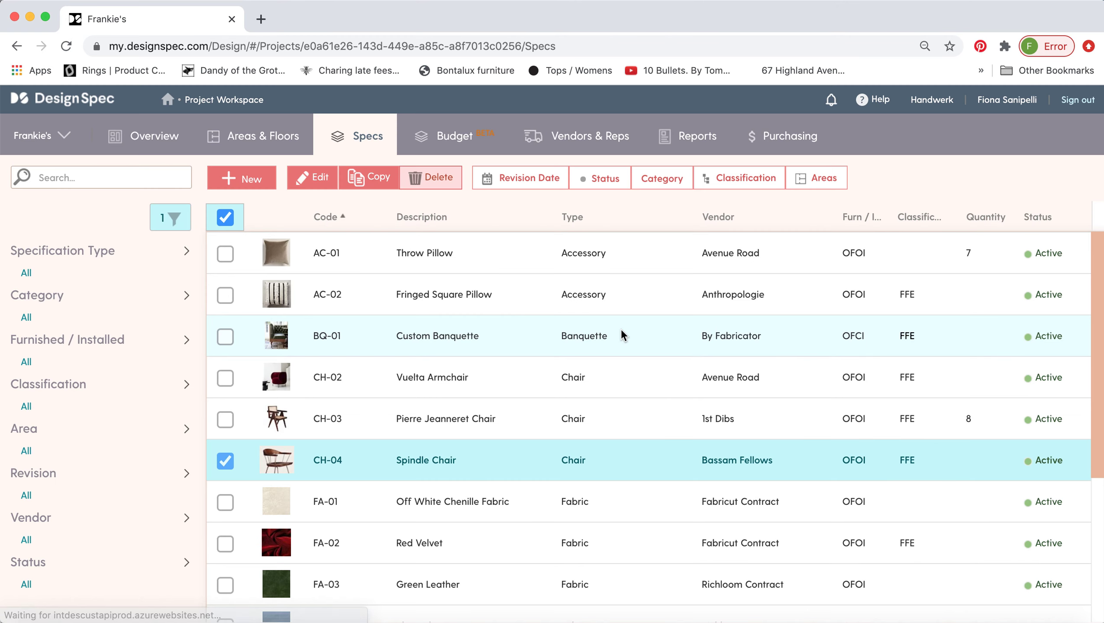
Generate a Full Page Spec report limited to the CH-04 Spindle Chair spec
left_click(698, 138)
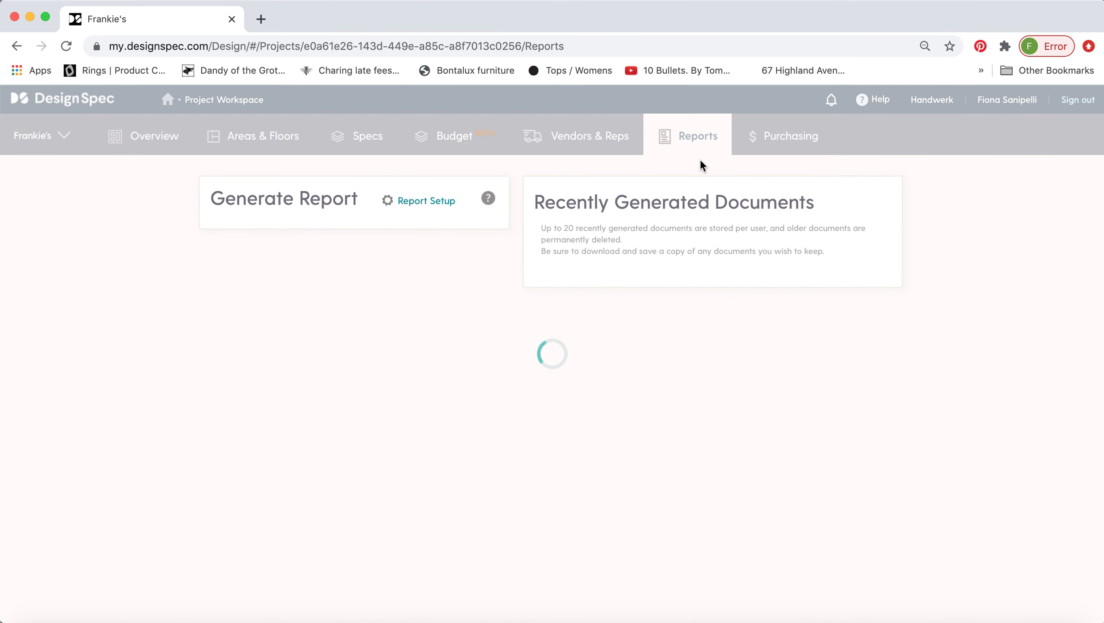
left_click(162, 284)
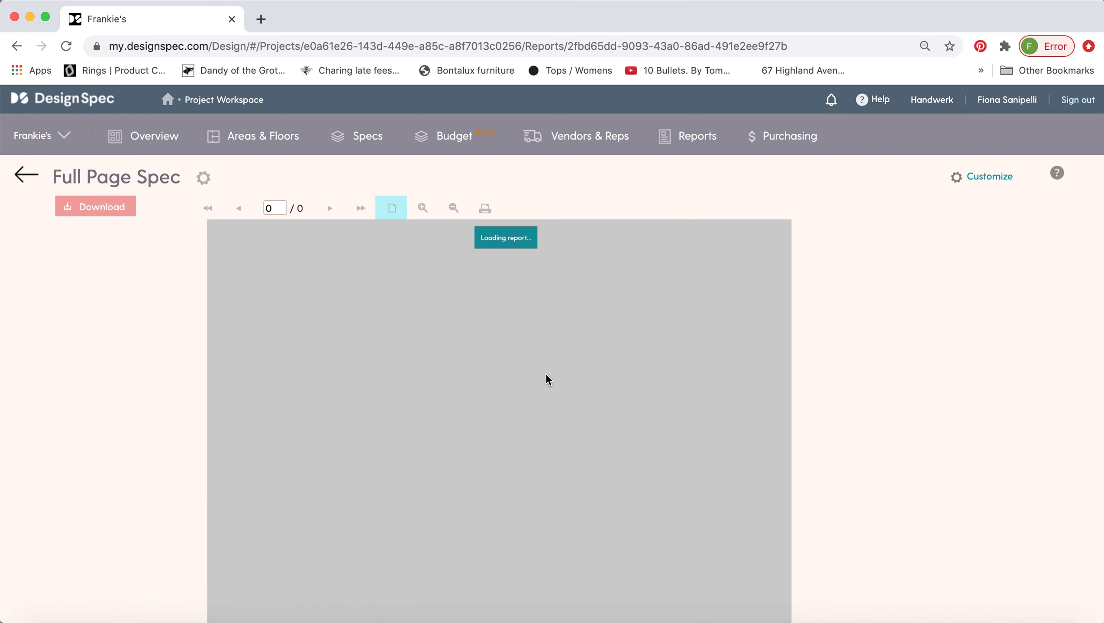
left_click(927, 354)
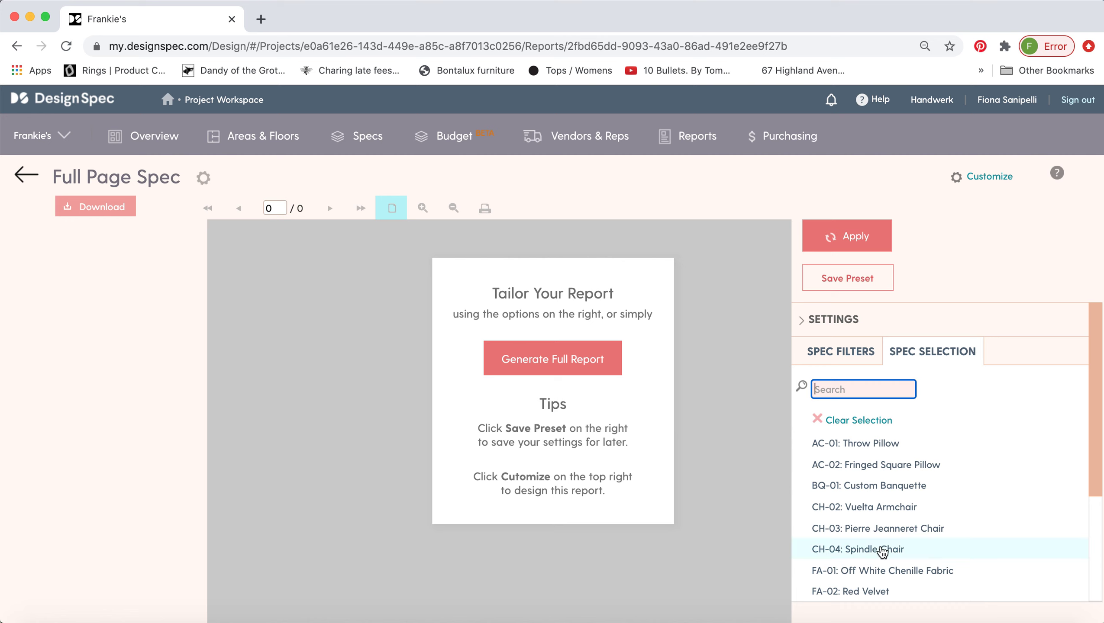
left_click(881, 551)
left_click(674, 598)
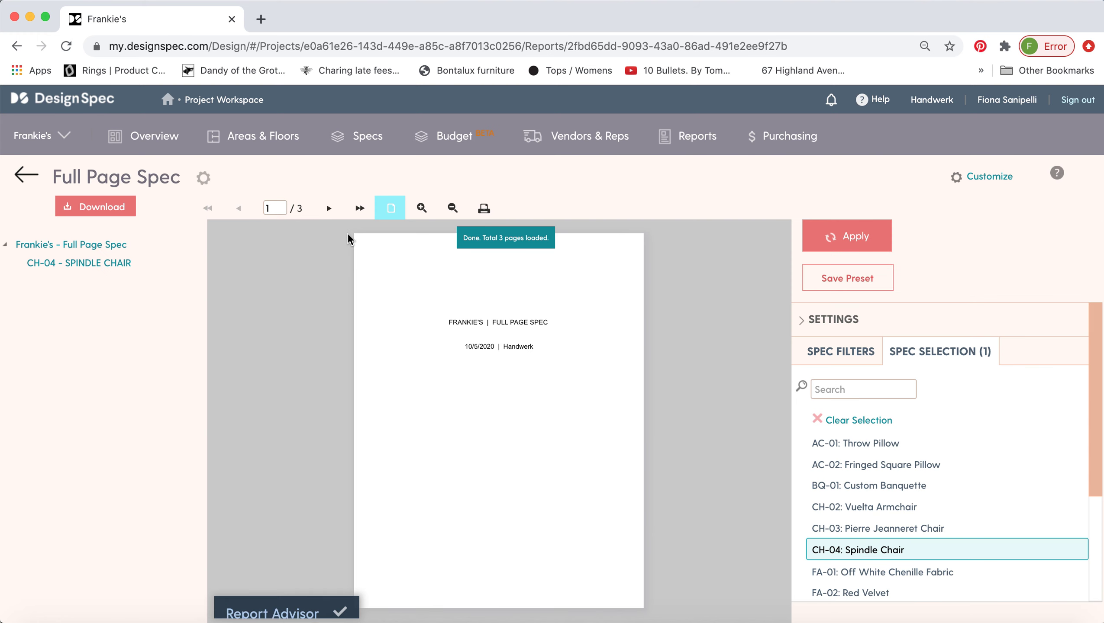
Check the issued and revised dates and the highlighted fields on the report's Spindle Chair page
left_click(330, 209)
left_click(330, 209)
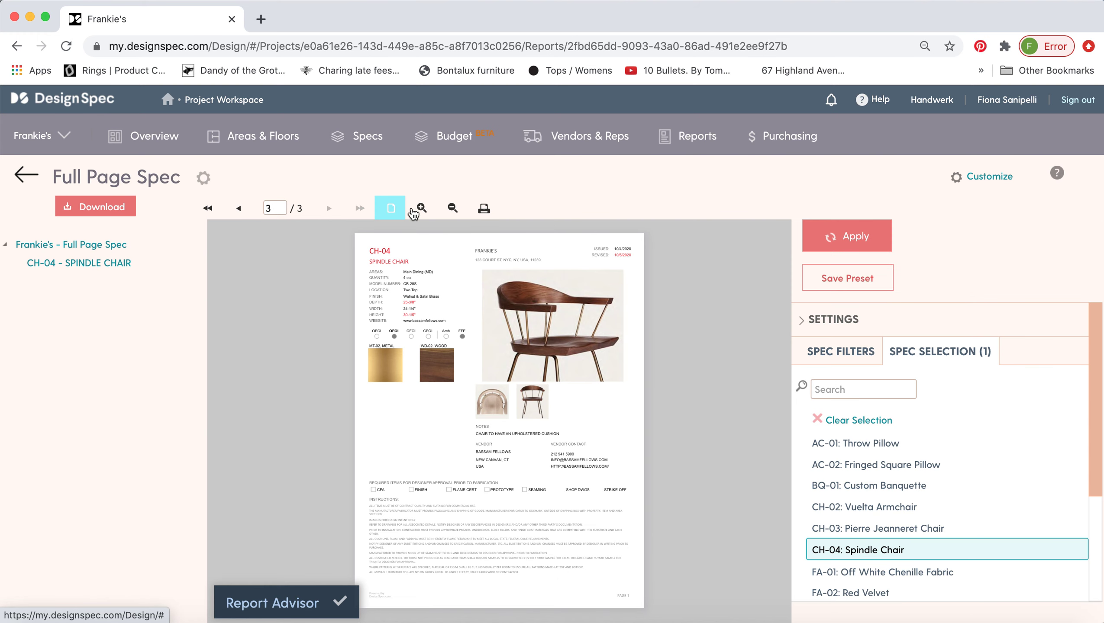
left_click(422, 208)
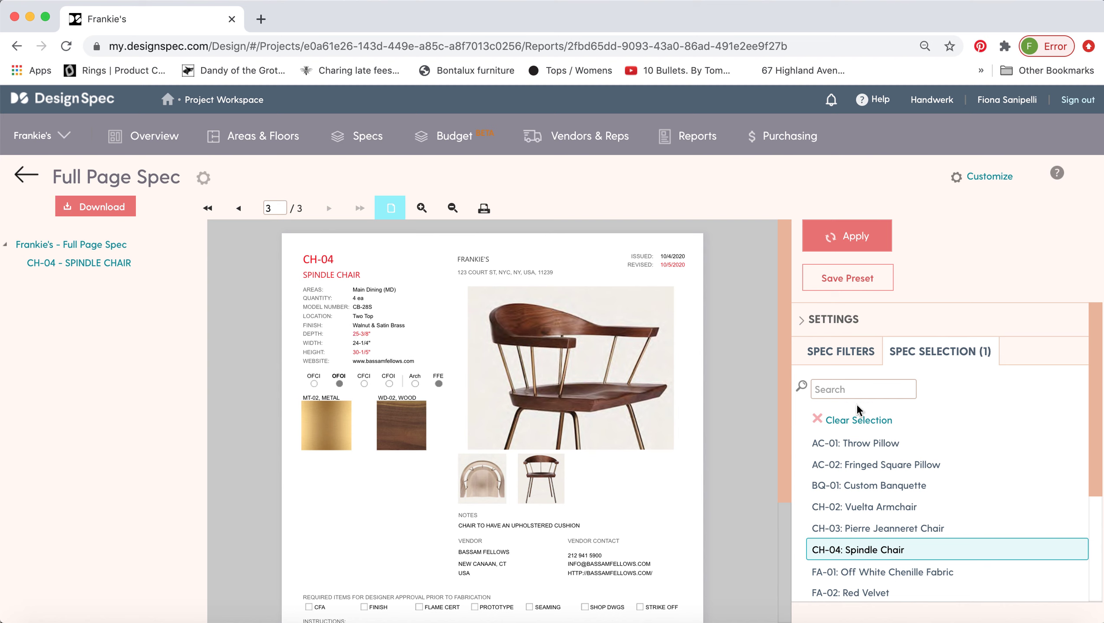
Regenerate the report with Highlight Revised Fields and Highlight Only Latest Revisions turned off, and view the Spindle Chair page
left_click(834, 323)
scroll(894, 455, "down", 5)
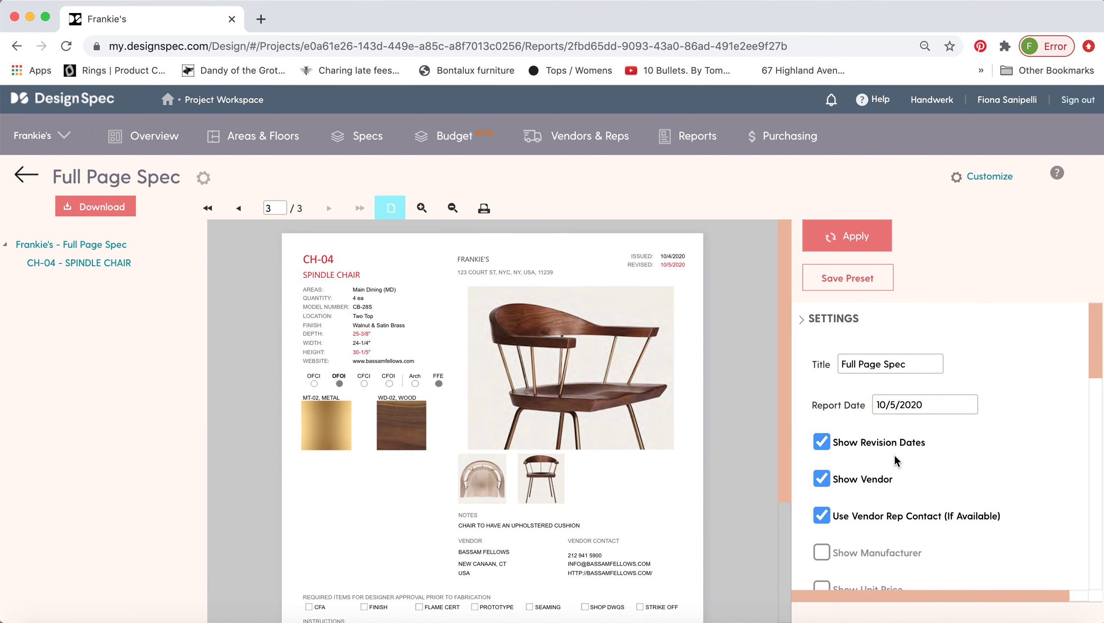
scroll(895, 459, "down", 2)
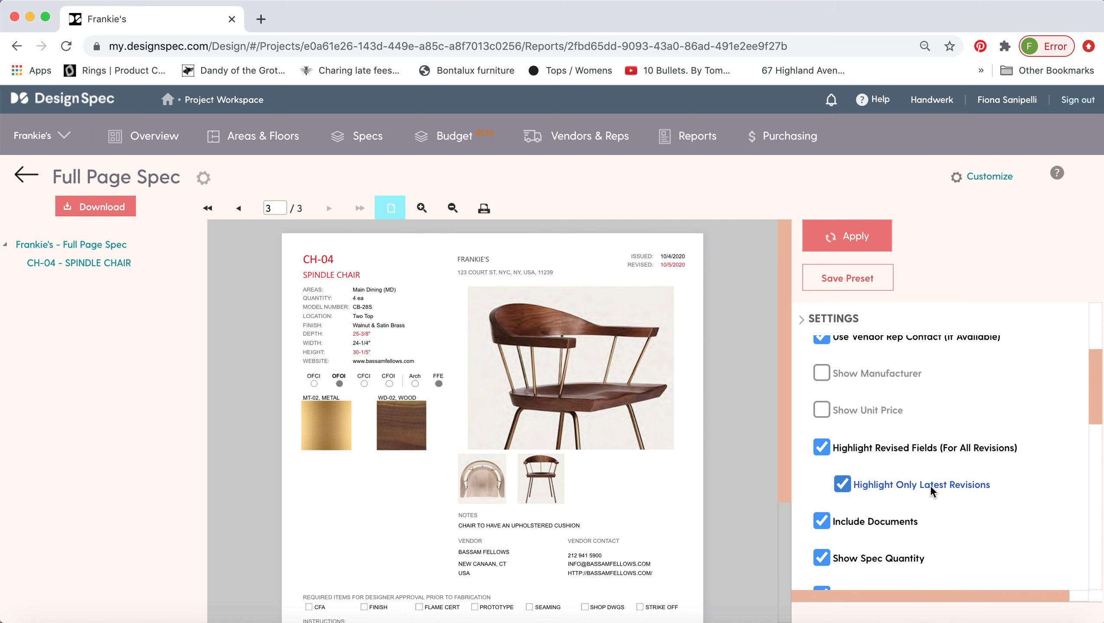
left_click(845, 483)
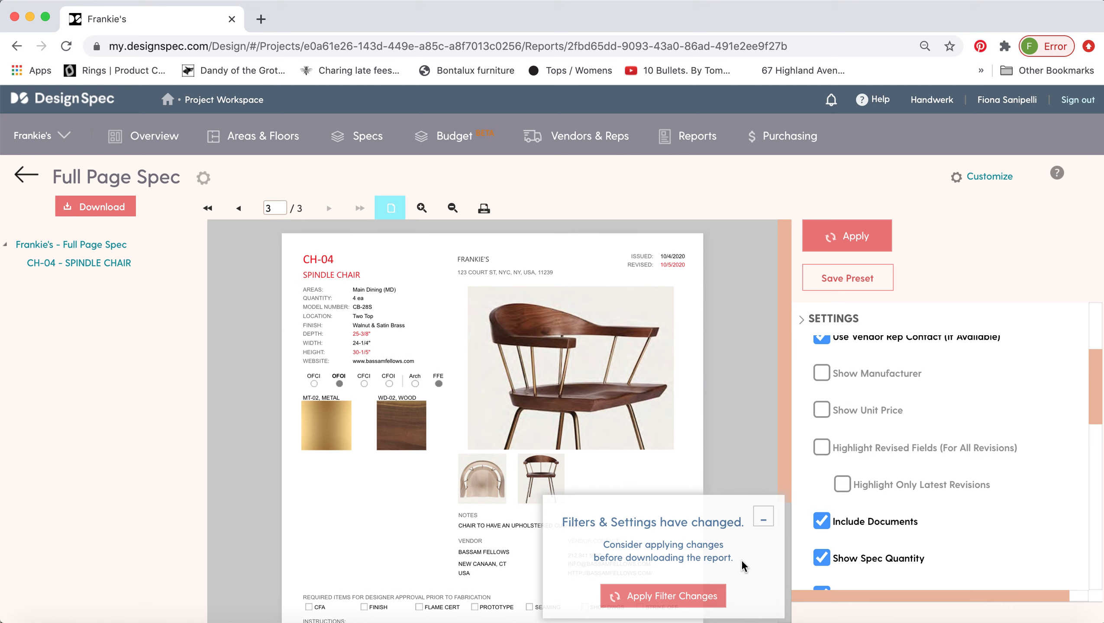
left_click(696, 596)
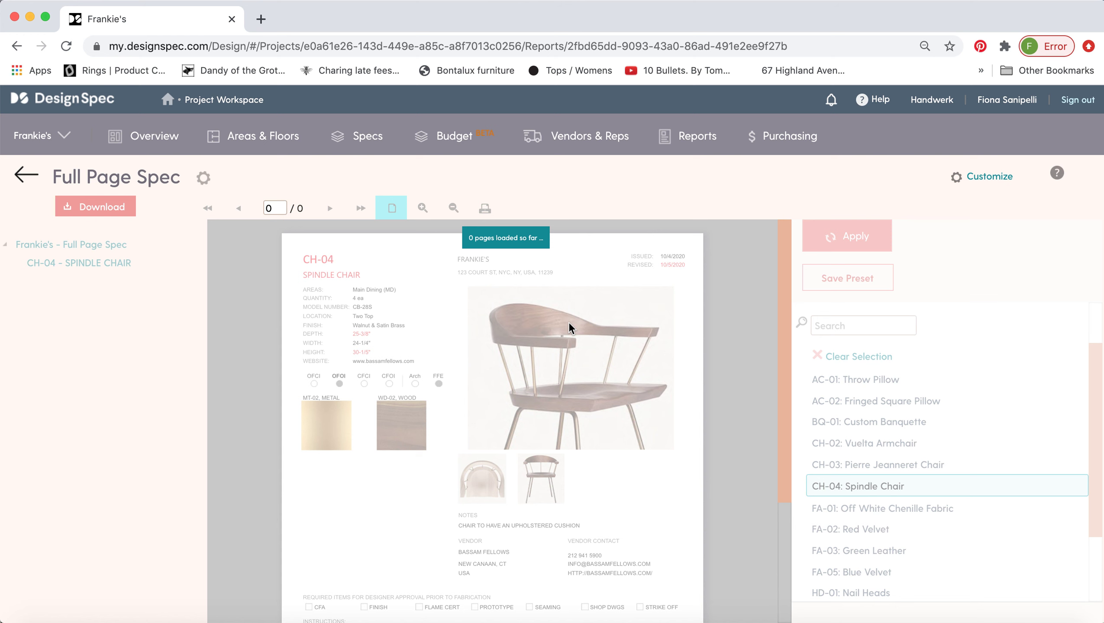
left_click(331, 210)
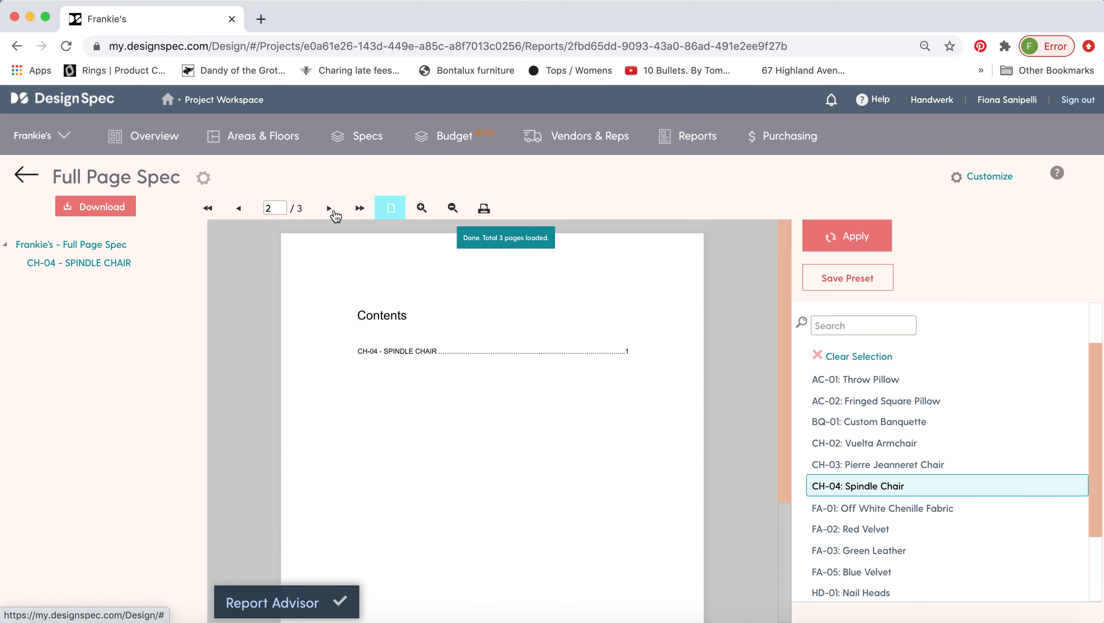
left_click(329, 209)
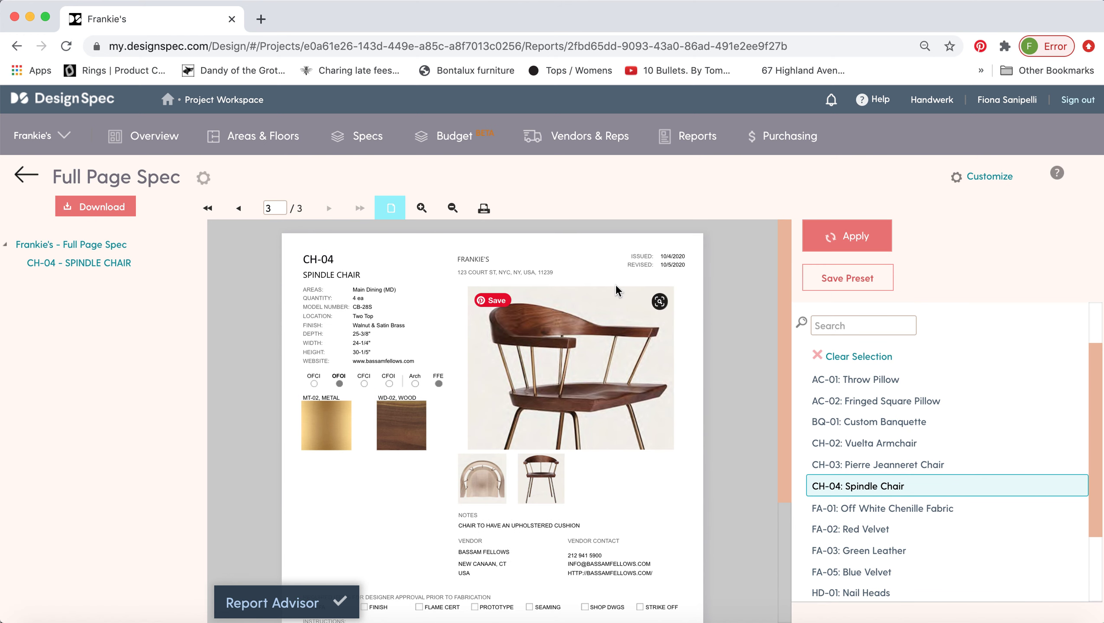